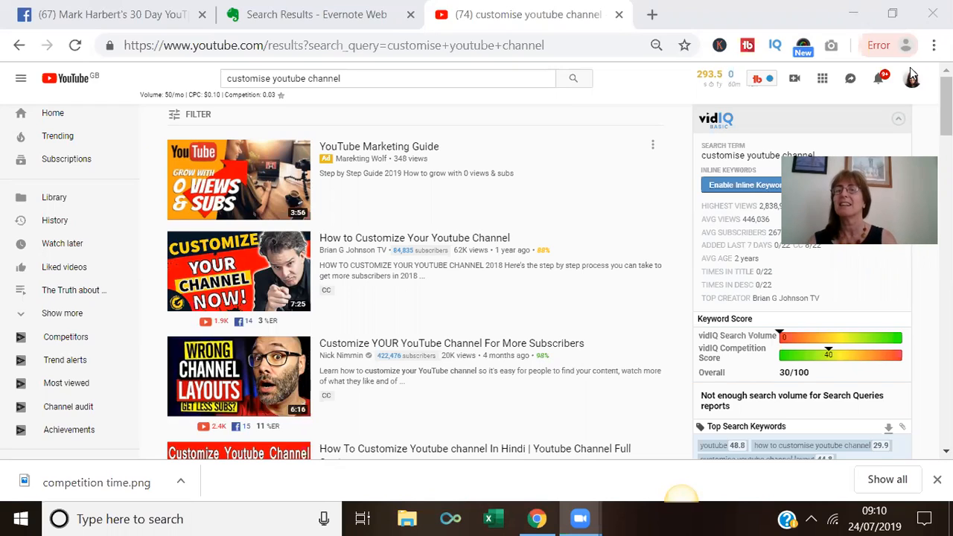
# - Start a new YouTube video upload and bring up the file chooser for selecting the video
pyautogui.click(795, 81)
pyautogui.click(795, 82)
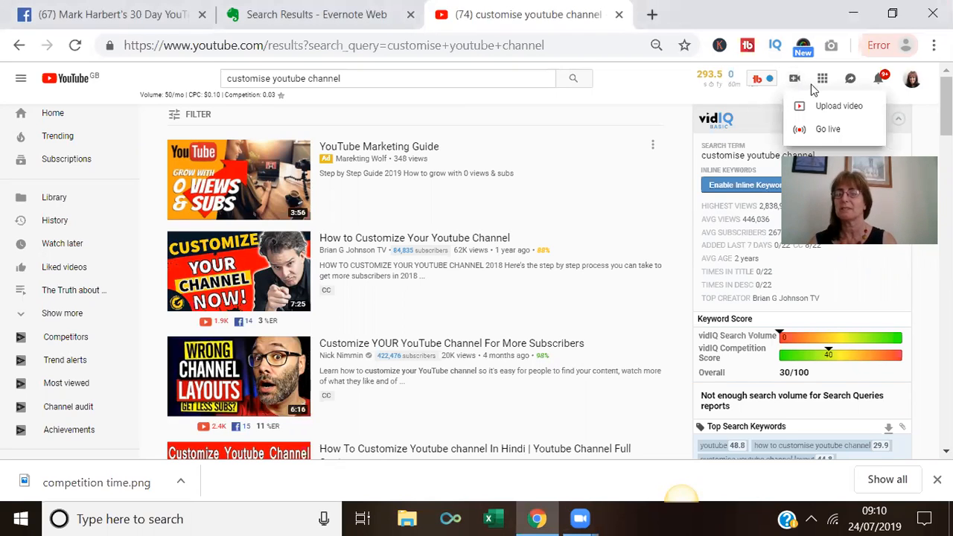
pyautogui.click(828, 107)
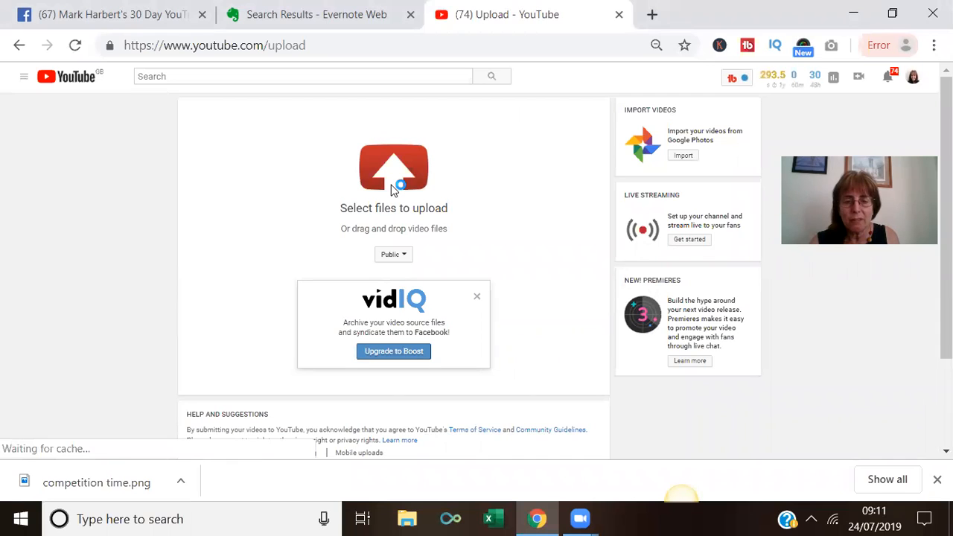
pyautogui.click(394, 190)
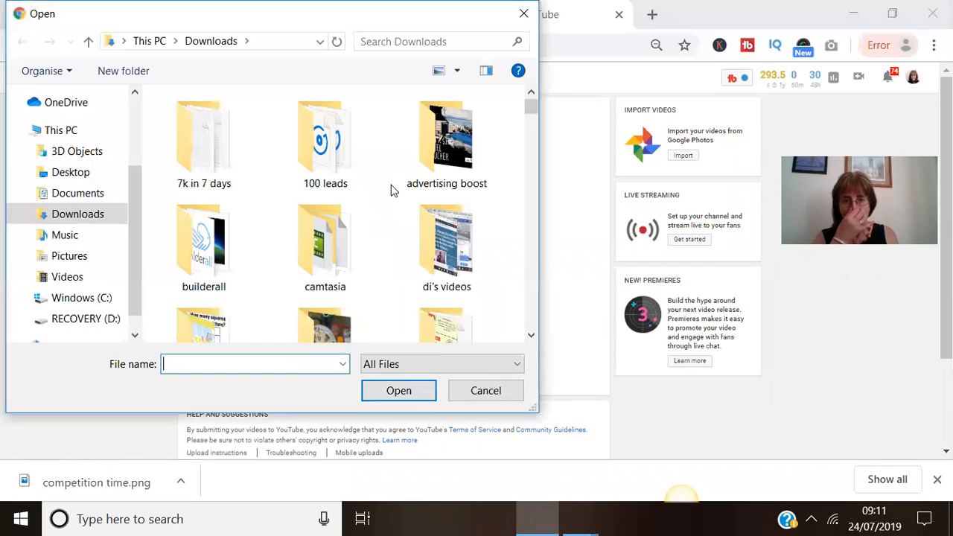
# - Upload the video stored in the "customise youtube channel" folder inside the Zoom folder of Documents
pyautogui.click(76, 195)
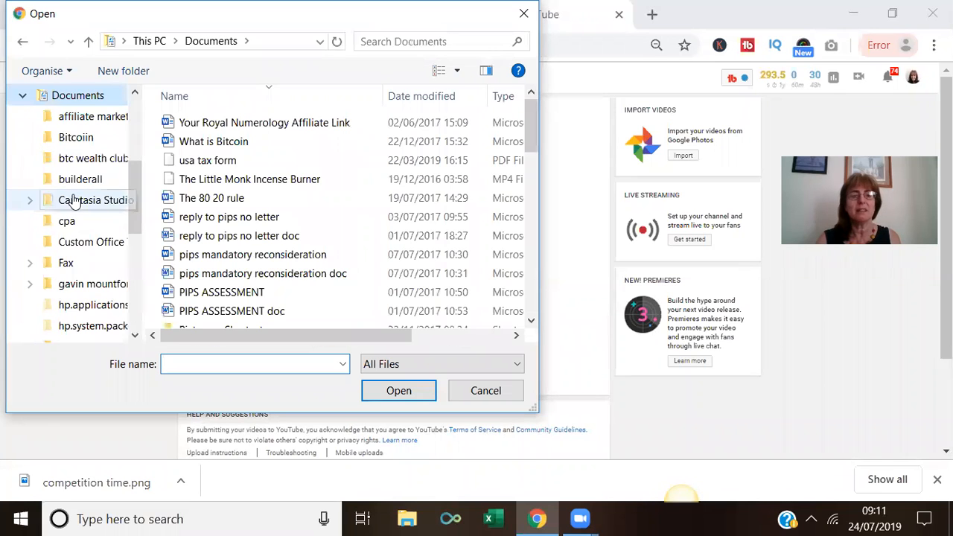
pyautogui.click(531, 323)
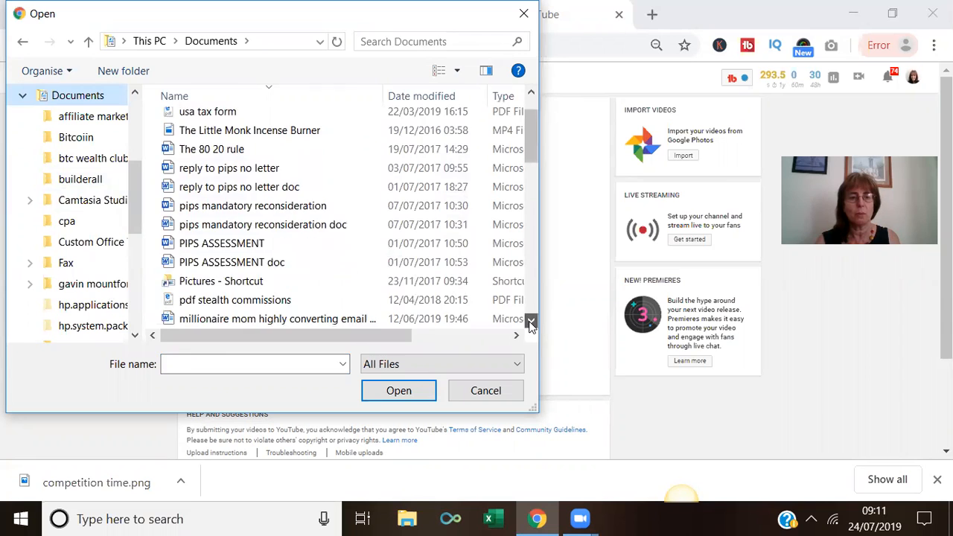
pyautogui.moveTo(531, 322); pyautogui.dragTo(531, 322)
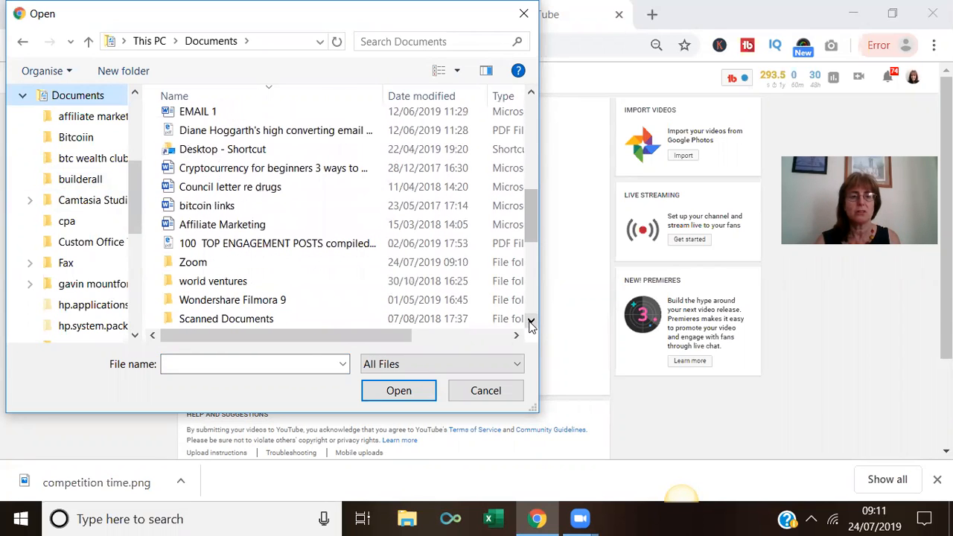
pyautogui.doubleClick(193, 265)
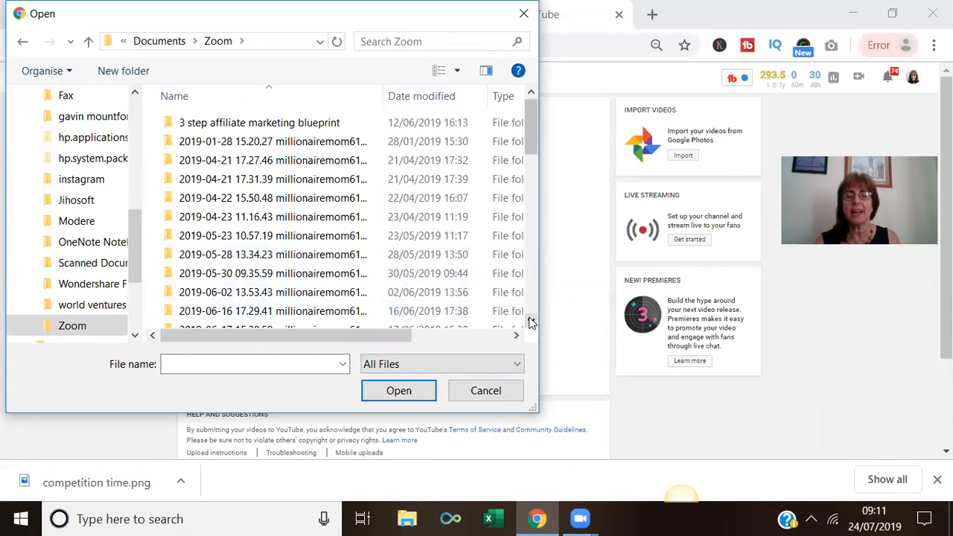
pyautogui.moveTo(531, 323); pyautogui.dragTo(531, 323)
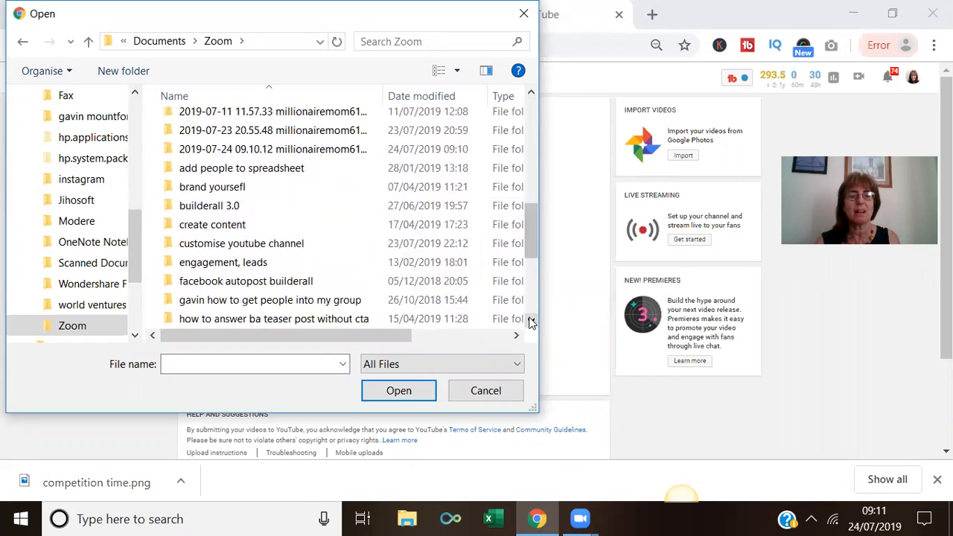
pyautogui.click(268, 247)
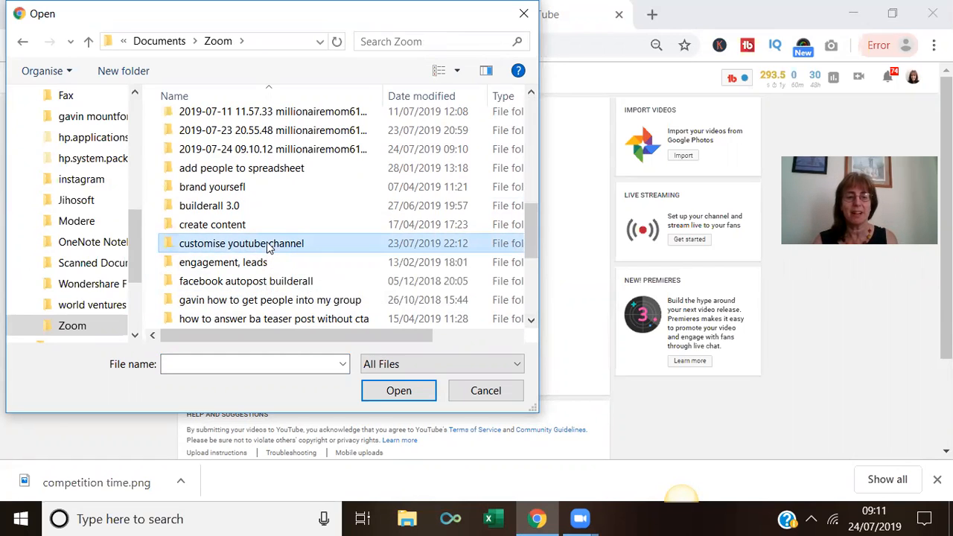
pyautogui.doubleClick(268, 247)
pyautogui.doubleClick(230, 142)
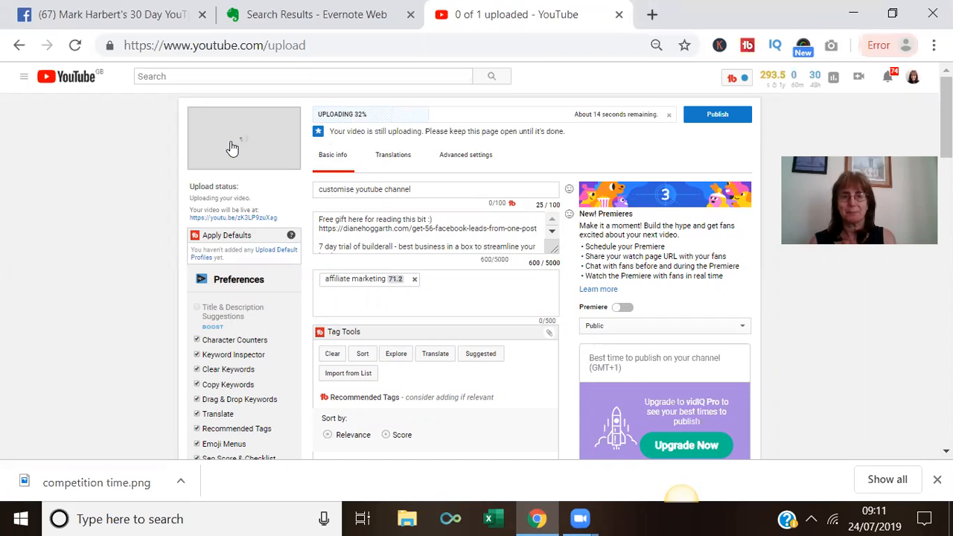
# - Open YouTube in a separate browser tab and search for "customise youtube channel"
pyautogui.click(652, 17)
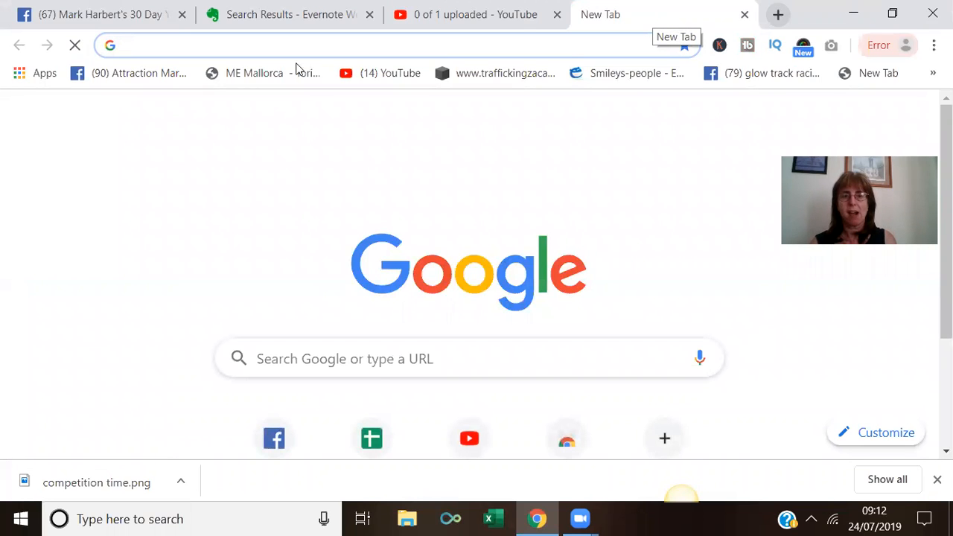
pyautogui.click(381, 79)
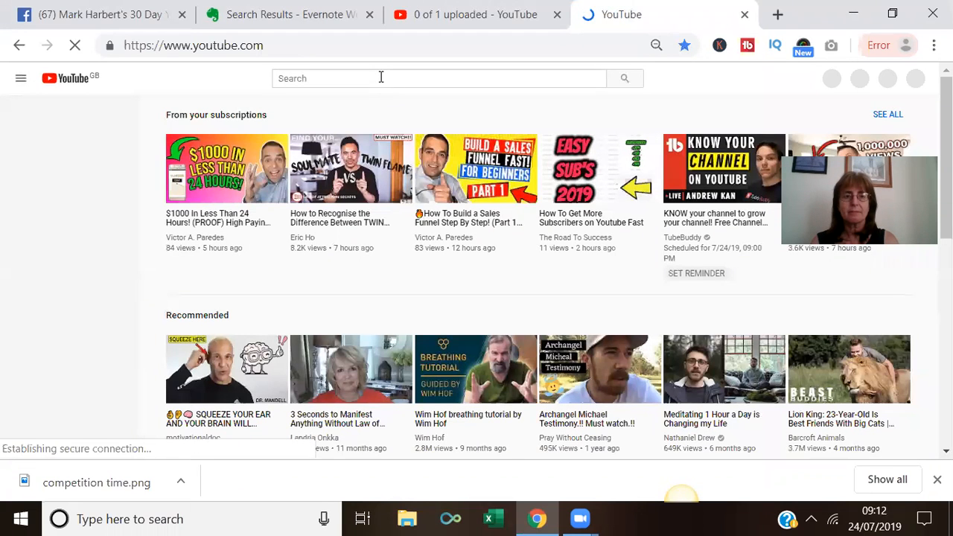
pyautogui.click(380, 77)
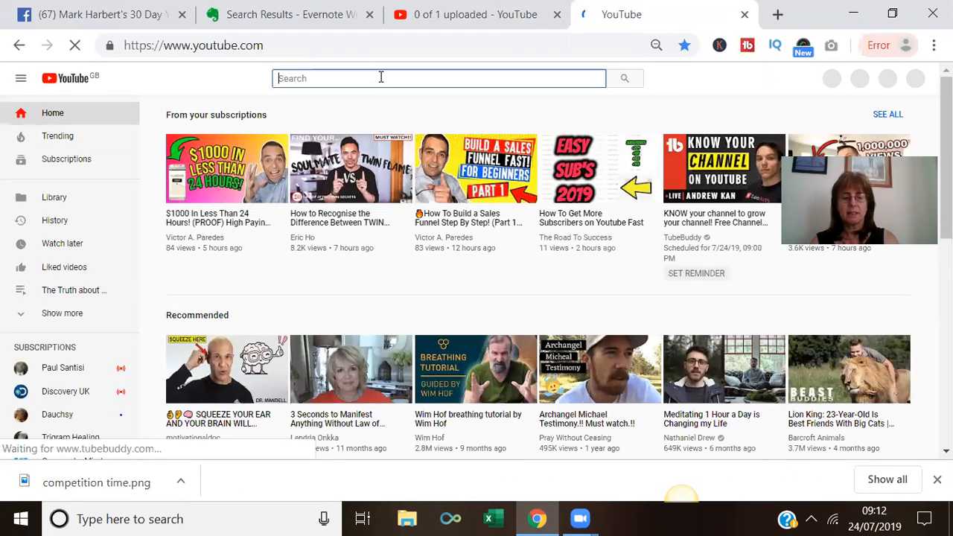
pyautogui.write('cu')
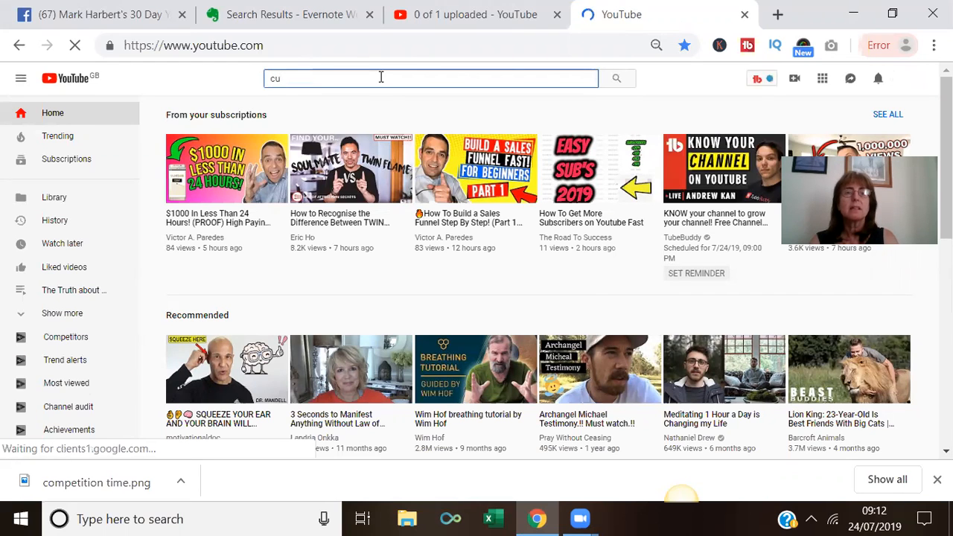
pyautogui.write('stomise')
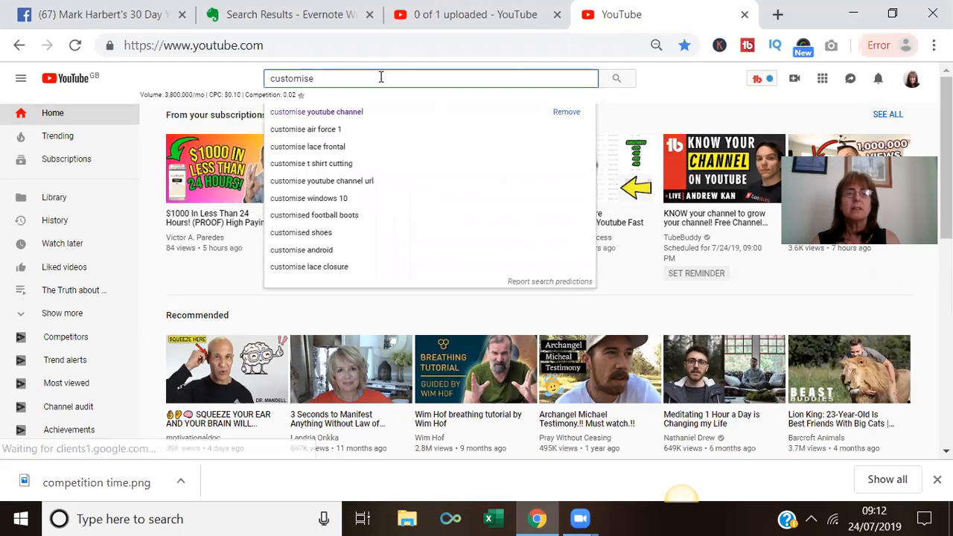
pyautogui.click(345, 113)
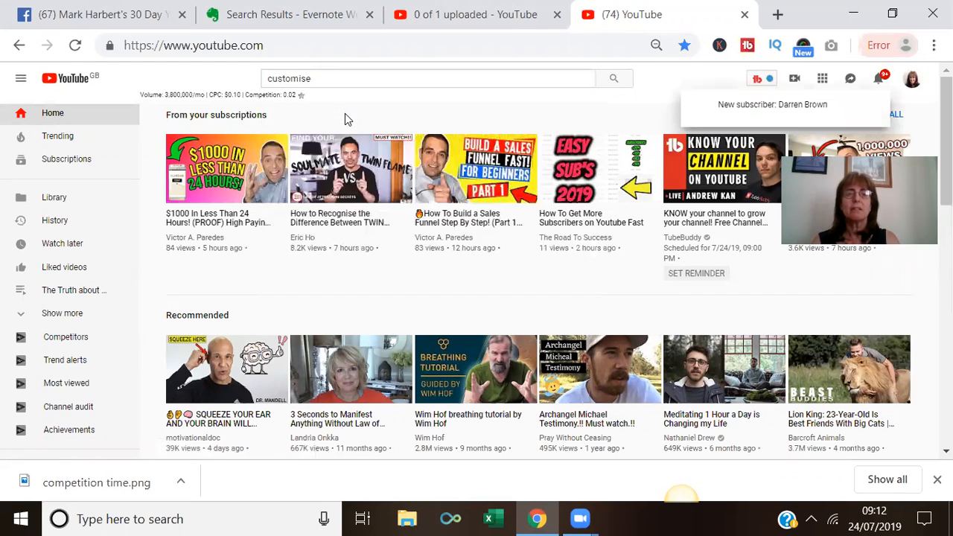
pyautogui.click(318, 75)
pyautogui.write('customise you')
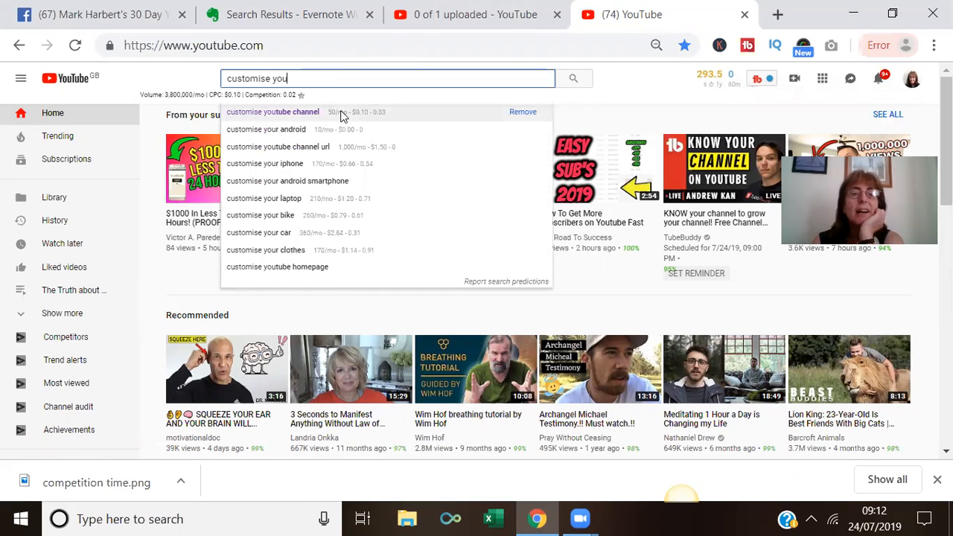
pyautogui.click(299, 111)
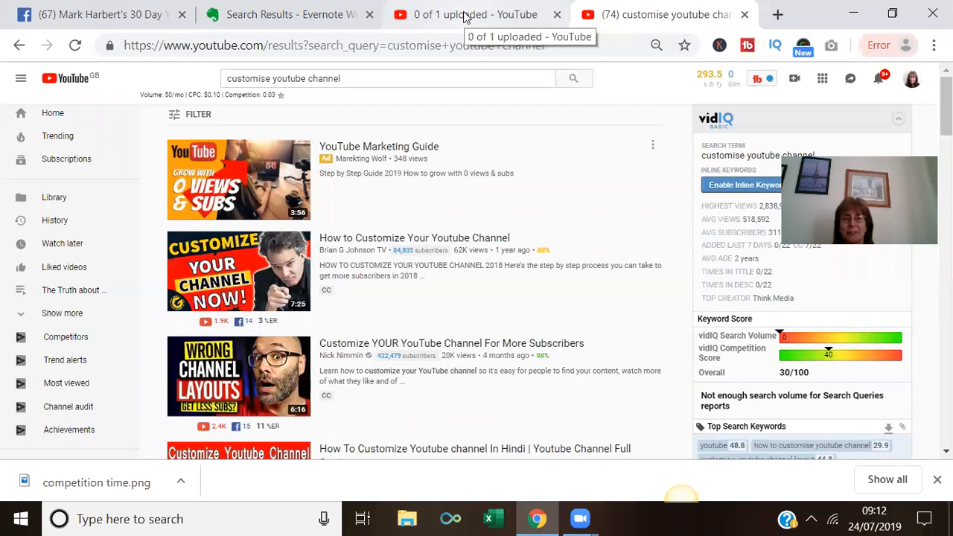
# - Return to the uploaded video's details and set its title to "customise your youtube channel and get more subscribers"
pyautogui.click(464, 16)
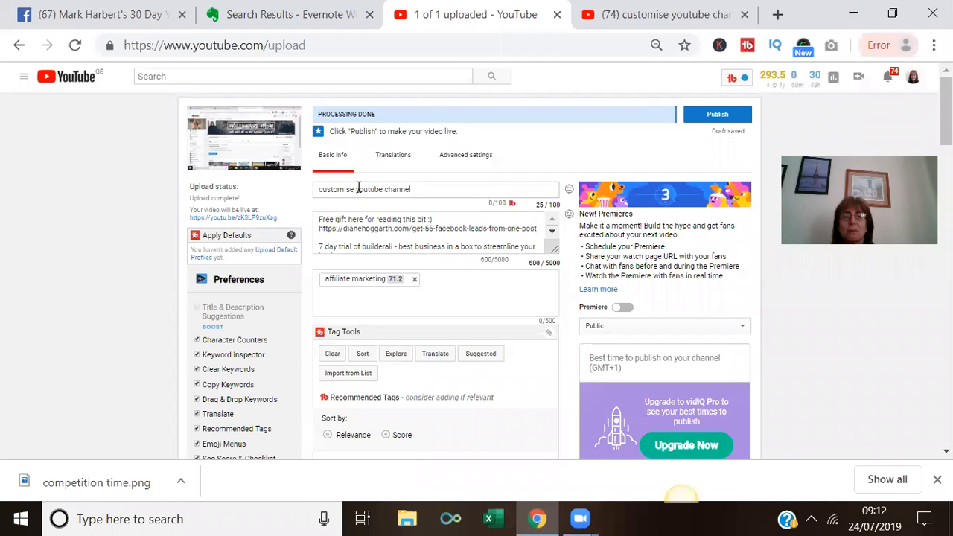
pyautogui.click(354, 190)
pyautogui.write('your')
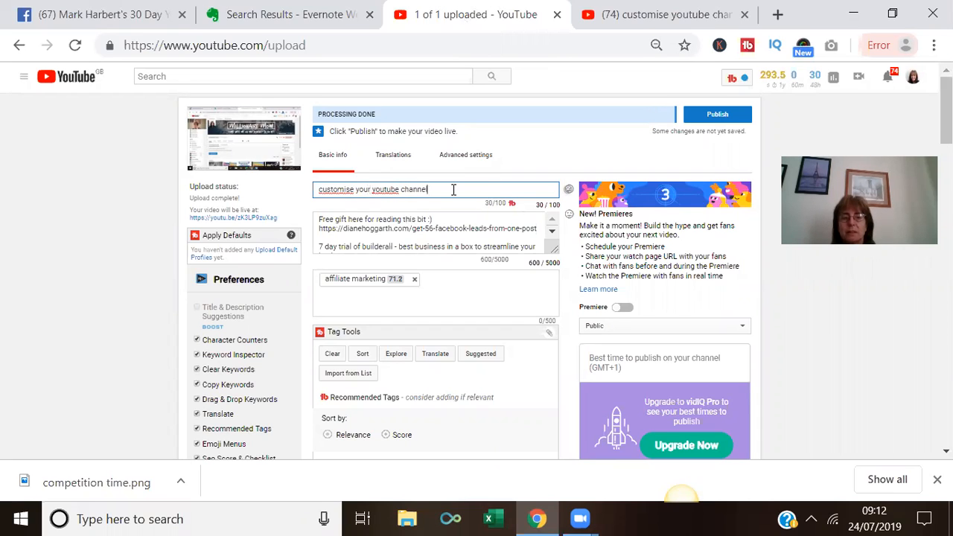
pyautogui.write(' youtube channel and g')
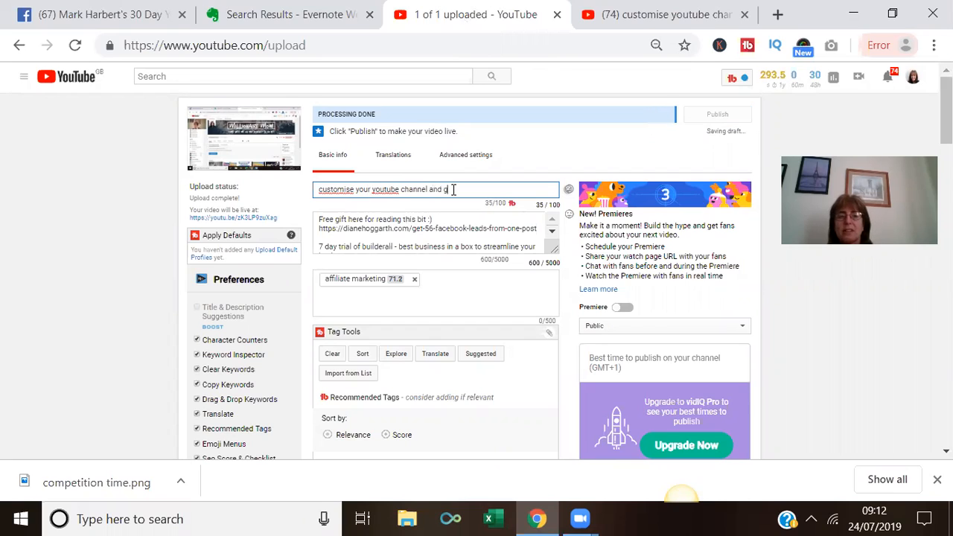
pyautogui.write('et more subsc')
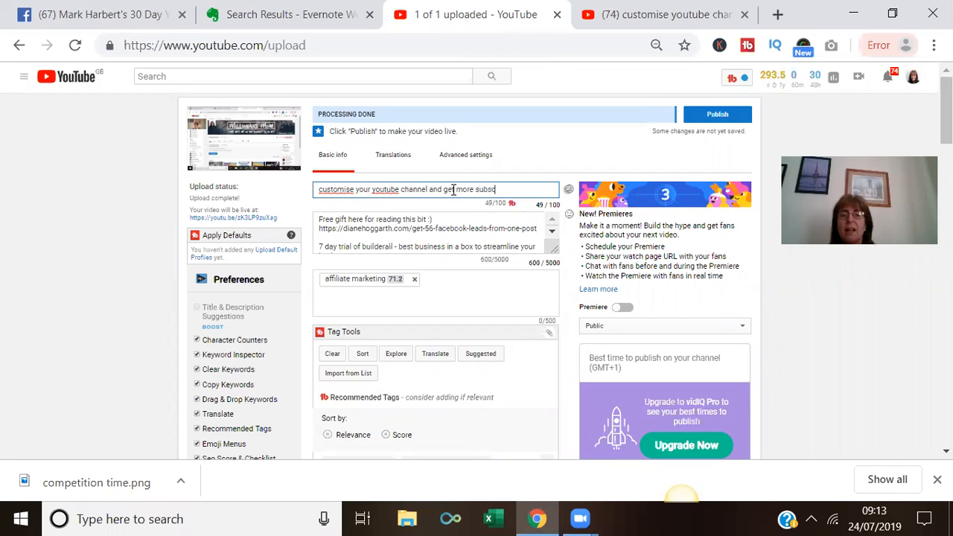
pyautogui.write('ribers')
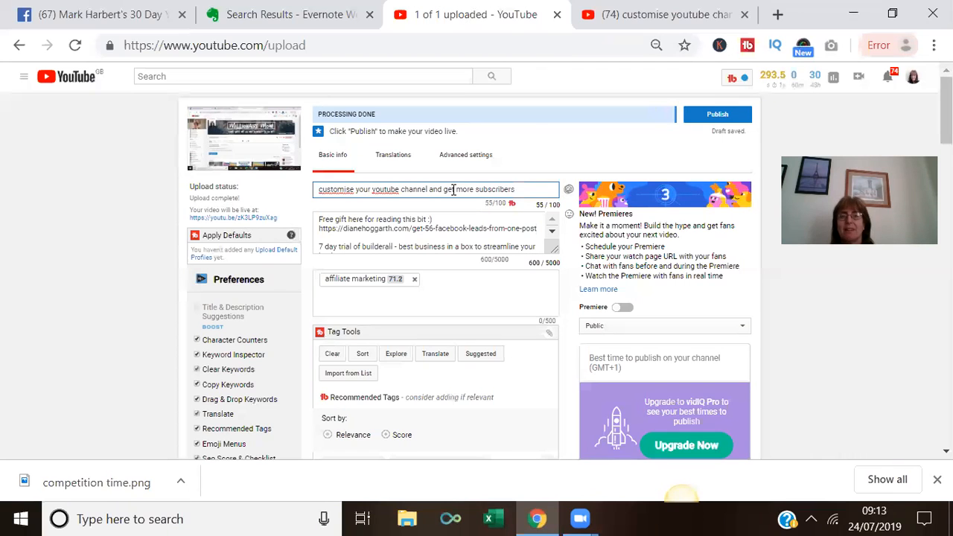
# - Open the competing video "Customize YOUR YouTube Channel For More Subscribers" from the search results and examine its vidIQ overview and SEO scores
pyautogui.click(629, 16)
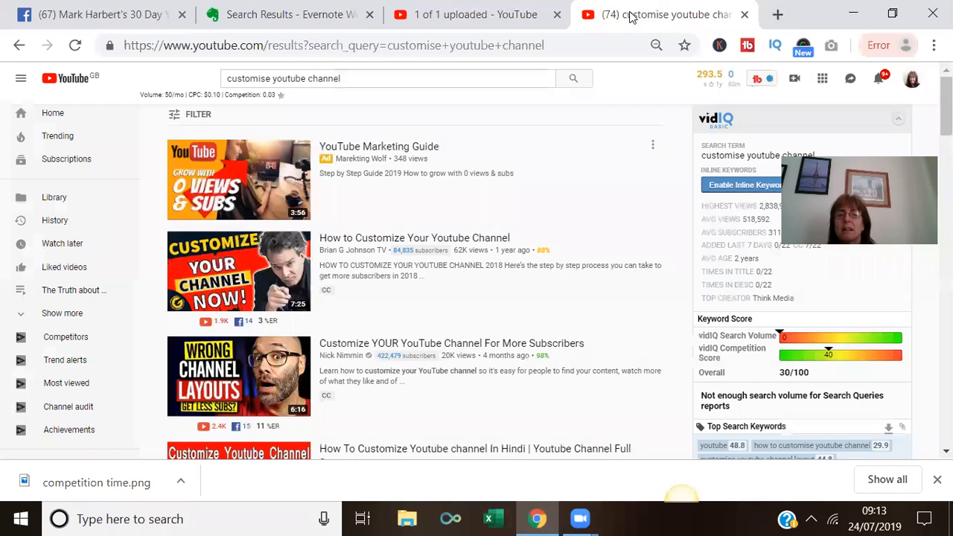
pyautogui.click(399, 363)
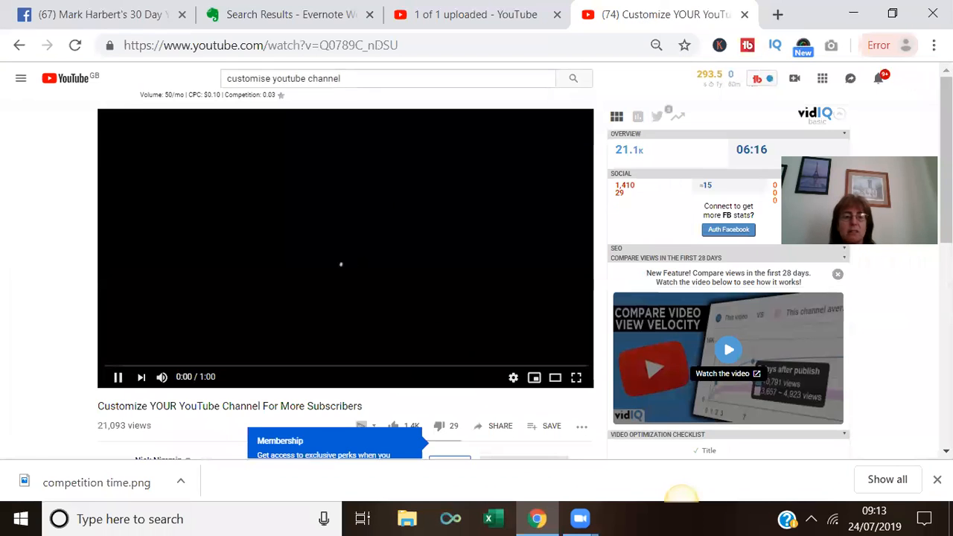
pyautogui.scroll(-10, 362, 251)
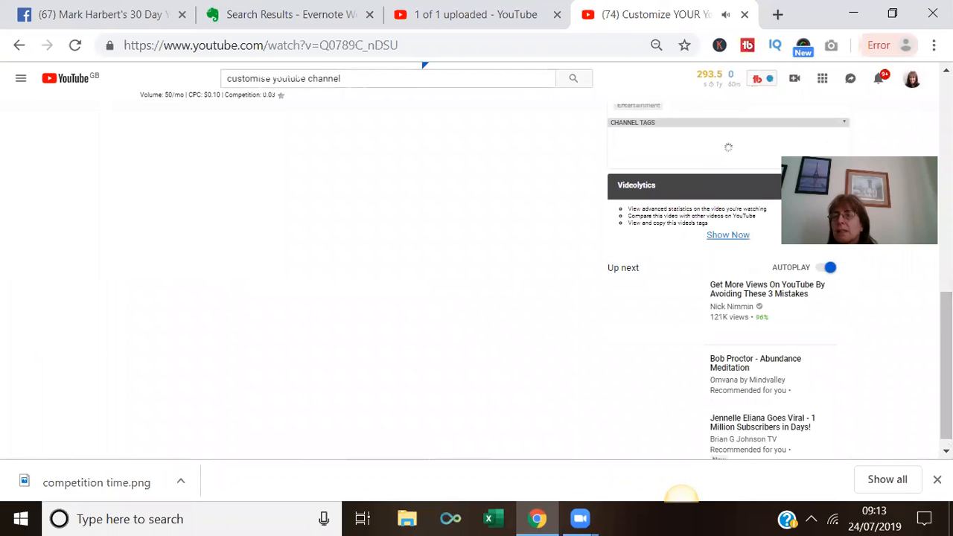
pyautogui.scroll(2, 362, 251)
pyautogui.scroll(5, 362, 250)
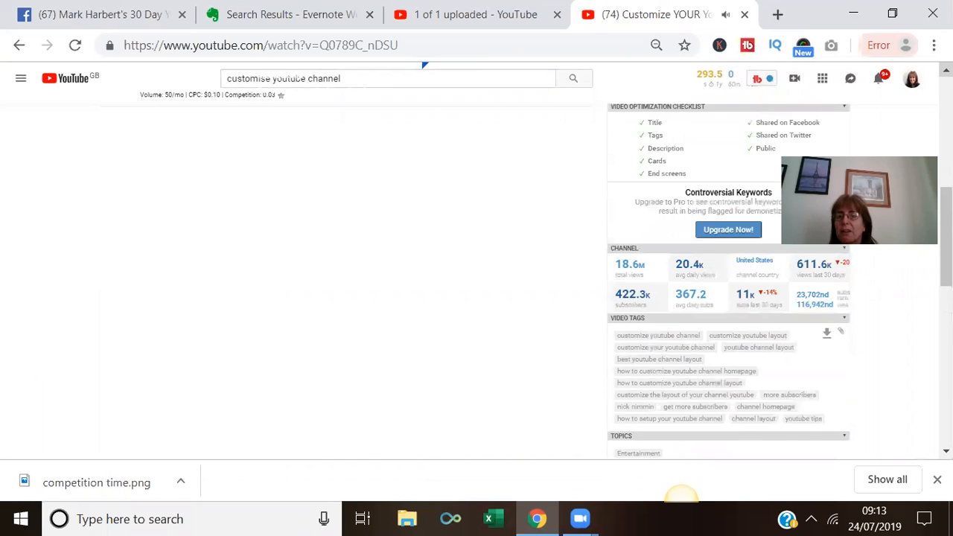
pyautogui.scroll(3, 346, 246)
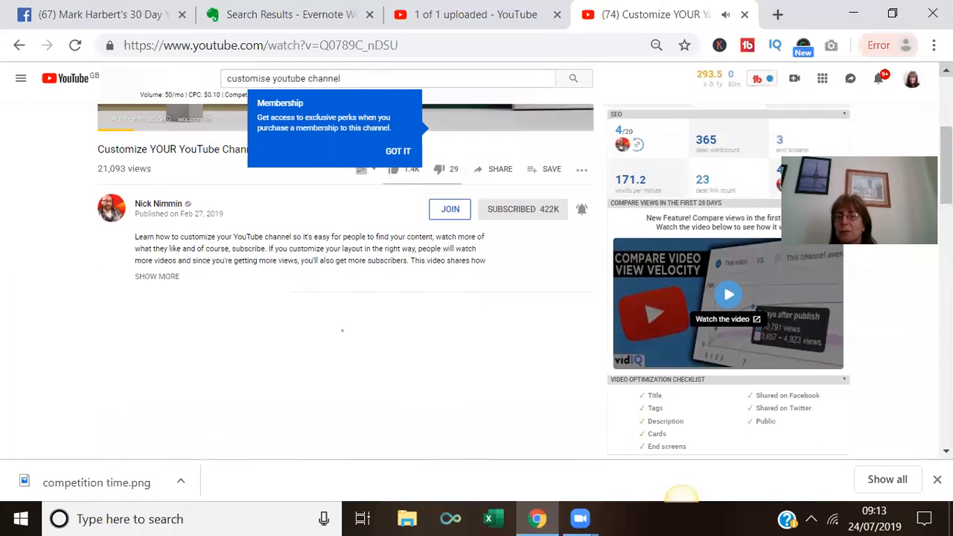
pyautogui.scroll(2, 265, 310)
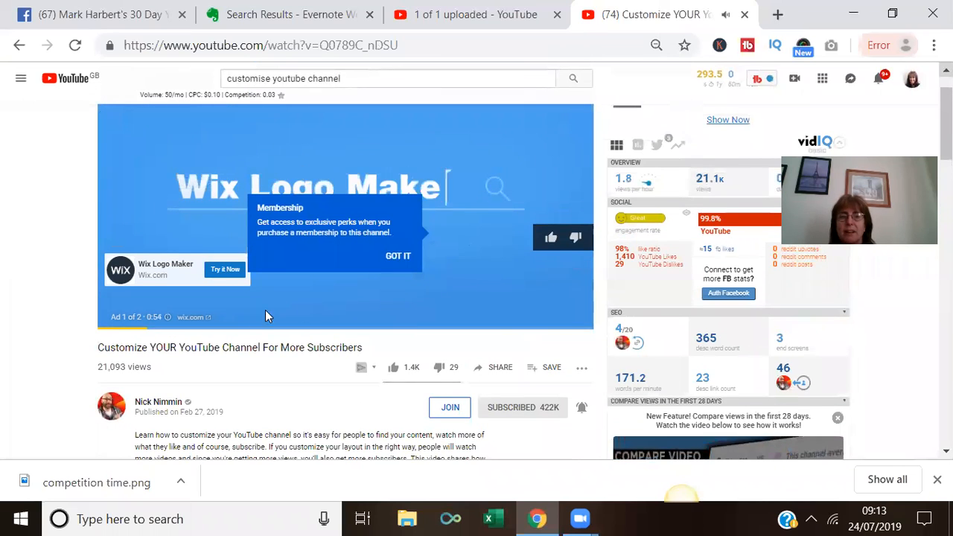
pyautogui.scroll(1, 461, 266)
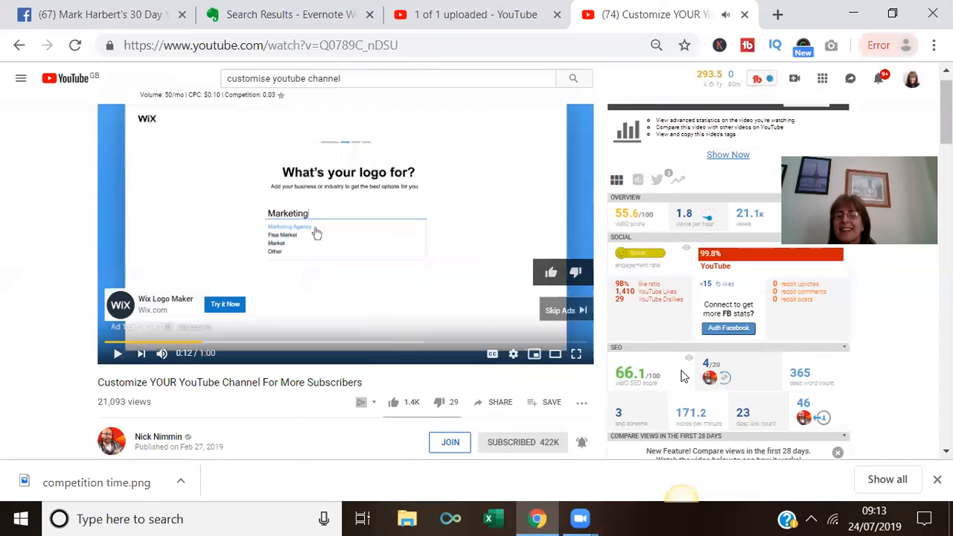
pyautogui.moveTo(663, 365)
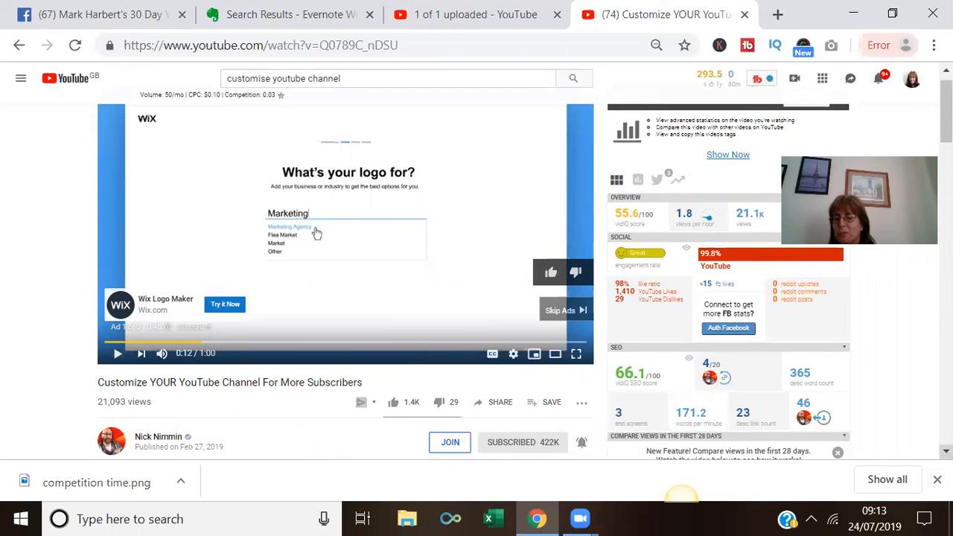
pyautogui.scroll(-1, 715, 298)
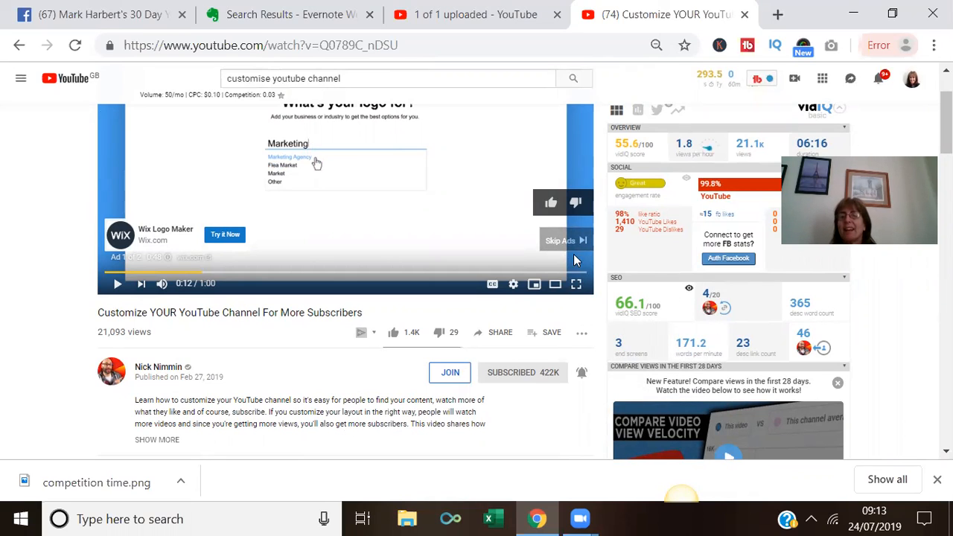
pyautogui.moveTo(639, 299)
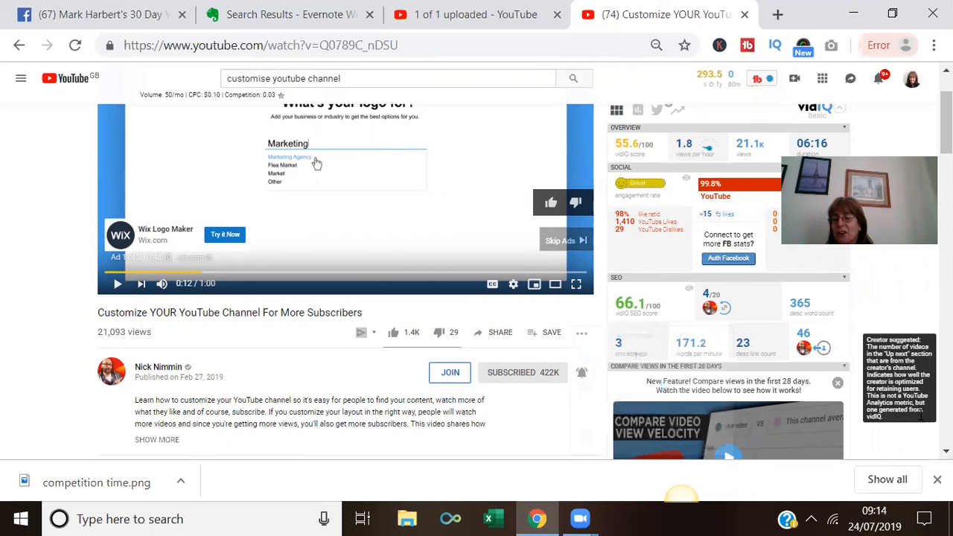
# - Examine the ranked video tags vidIQ lists for the competing video
pyautogui.scroll(-1, 922, 414)
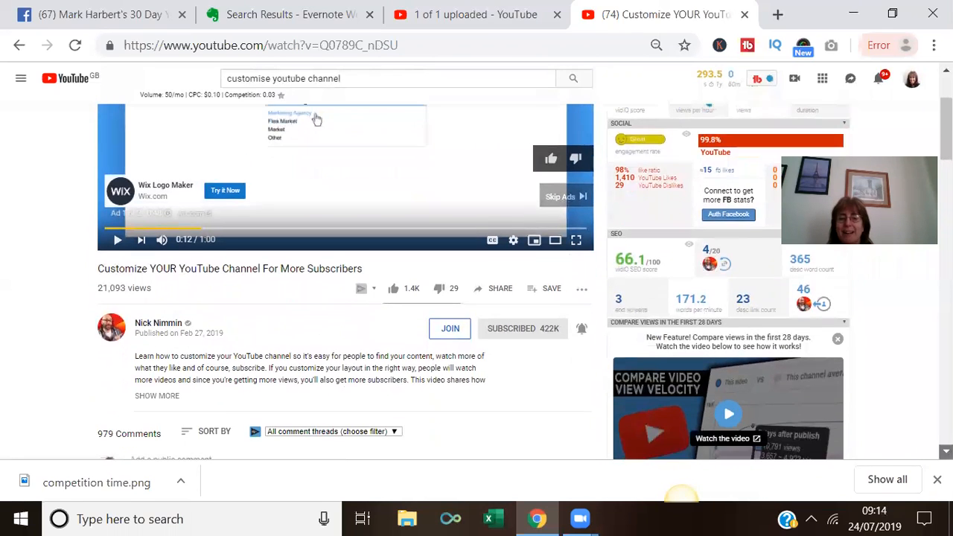
pyautogui.scroll(-4, 316, 119)
pyautogui.scroll(-3, 946, 452)
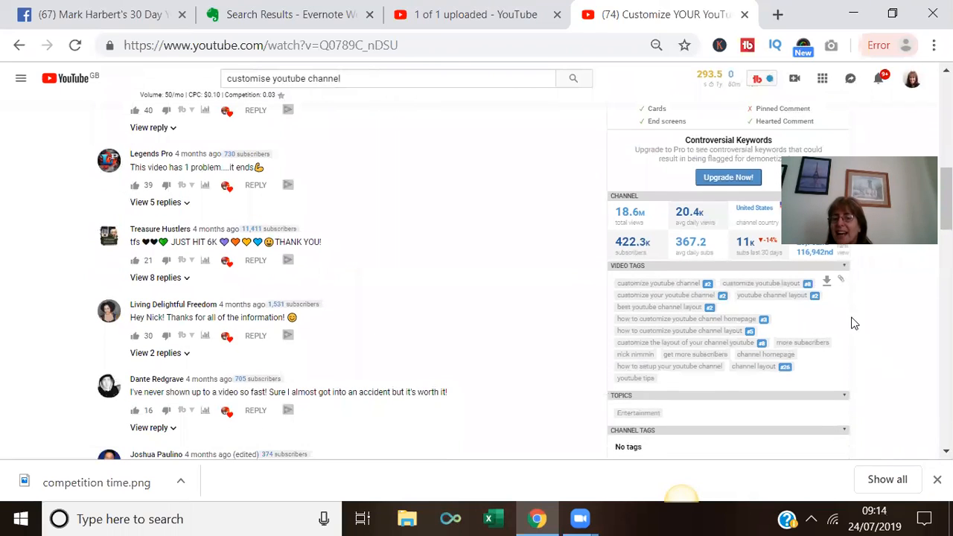
# - Copy all the competing video's tags from vidIQ and paste them into the uploaded video's tags after "affiliate marketing"
pyautogui.click(839, 281)
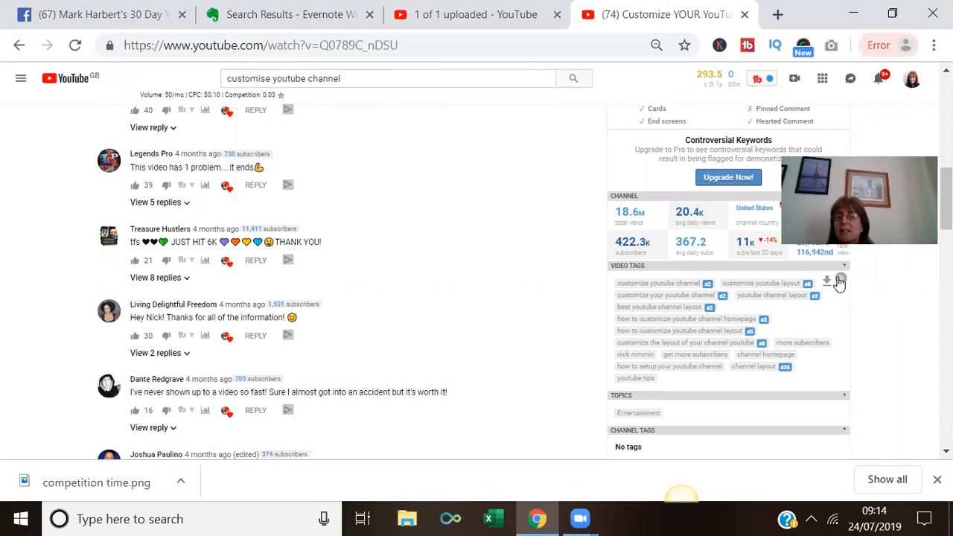
pyautogui.click(460, 18)
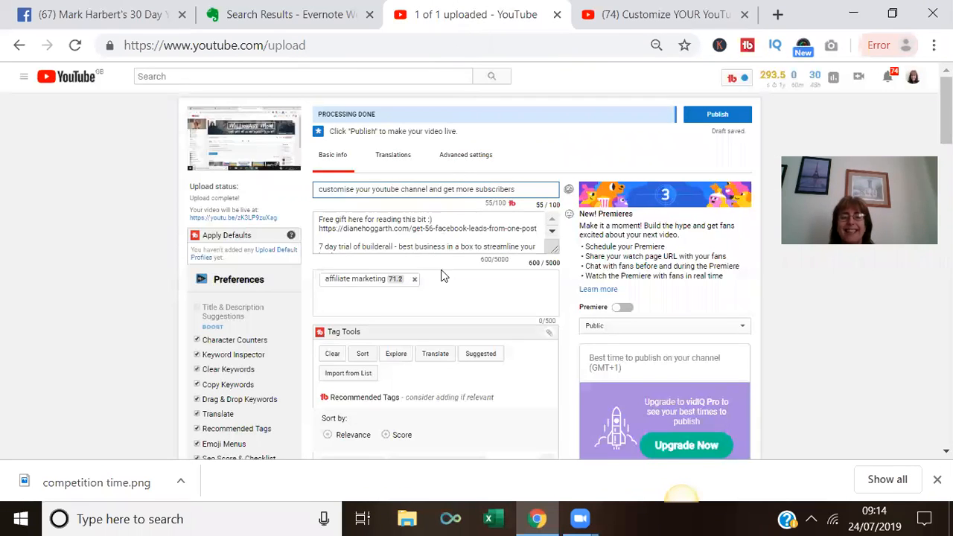
pyautogui.click(439, 273)
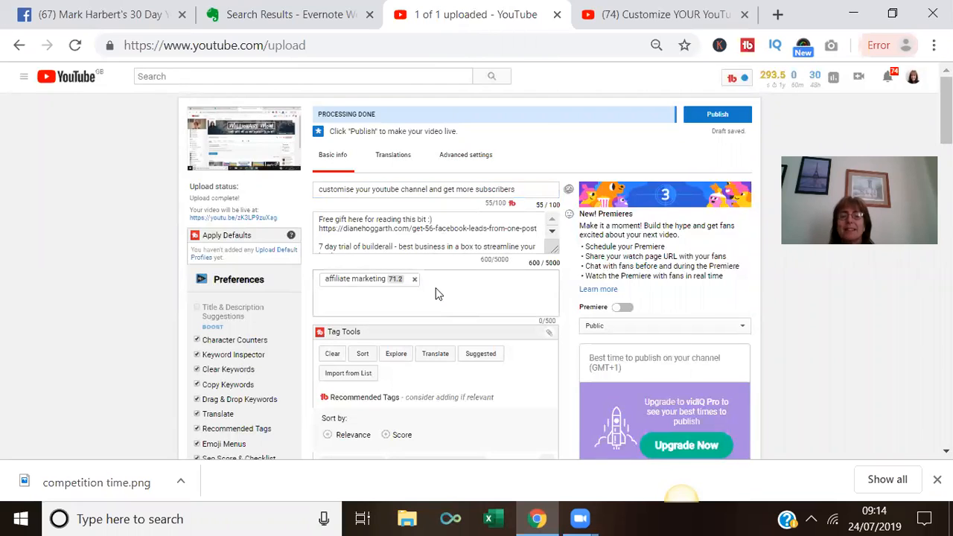
pyautogui.click(436, 279)
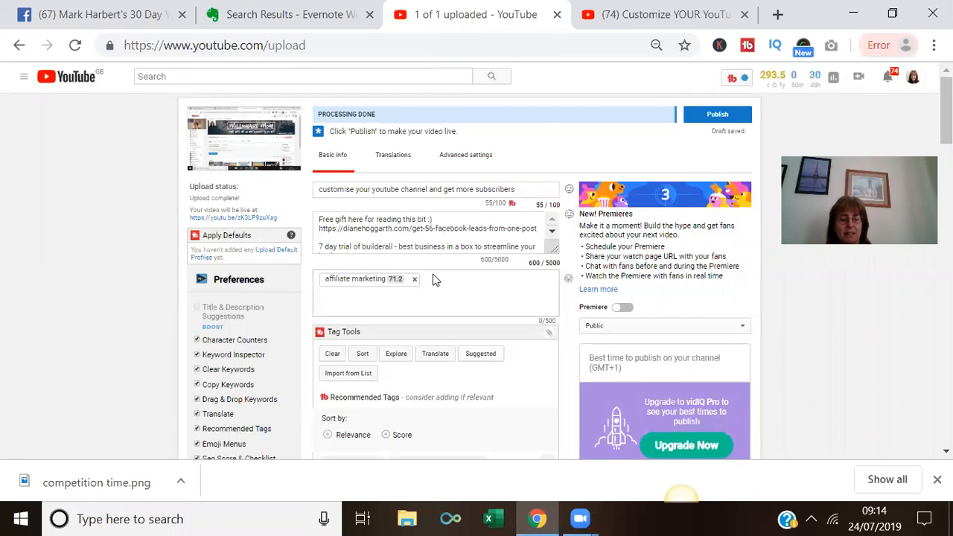
pyautogui.hotkey('ctrl', 'v')
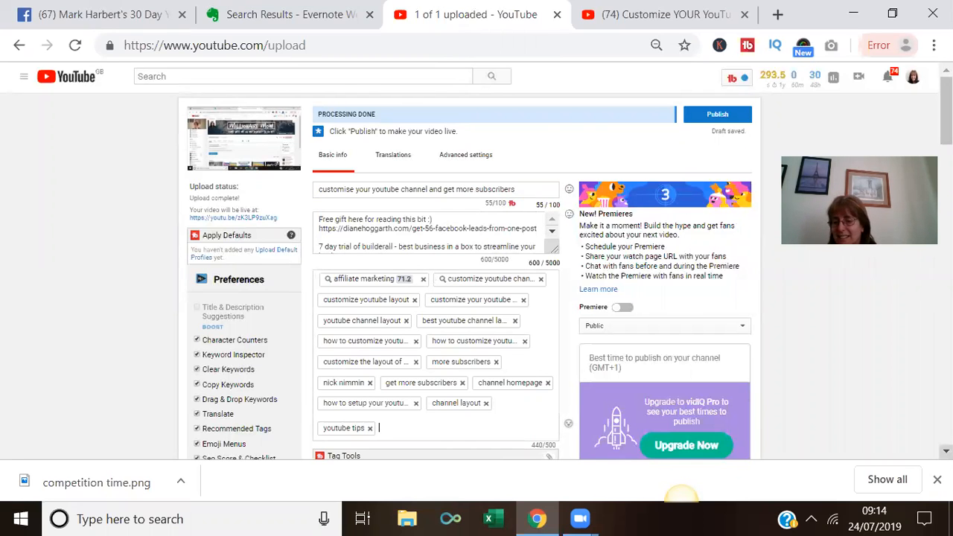
pyautogui.scroll(-3, 945, 451)
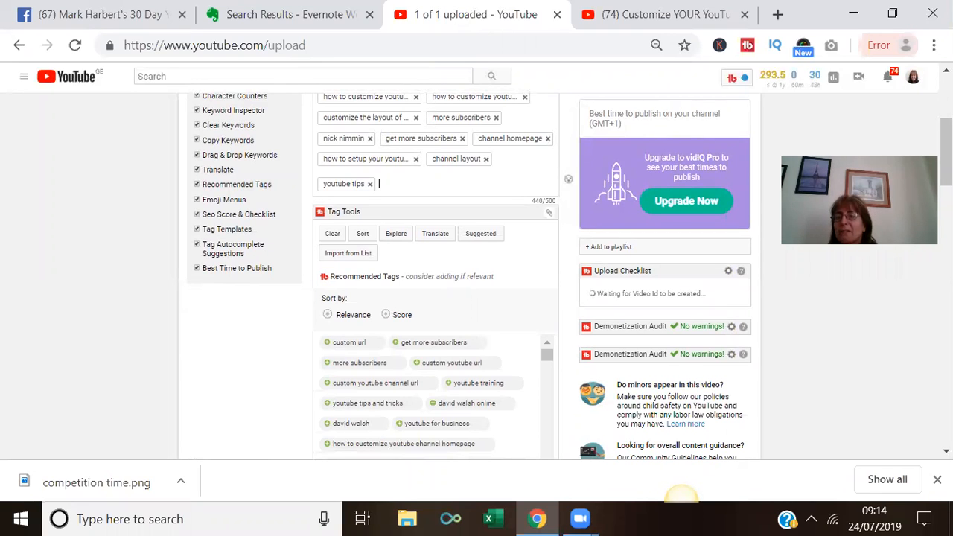
pyautogui.scroll(3, 945, 70)
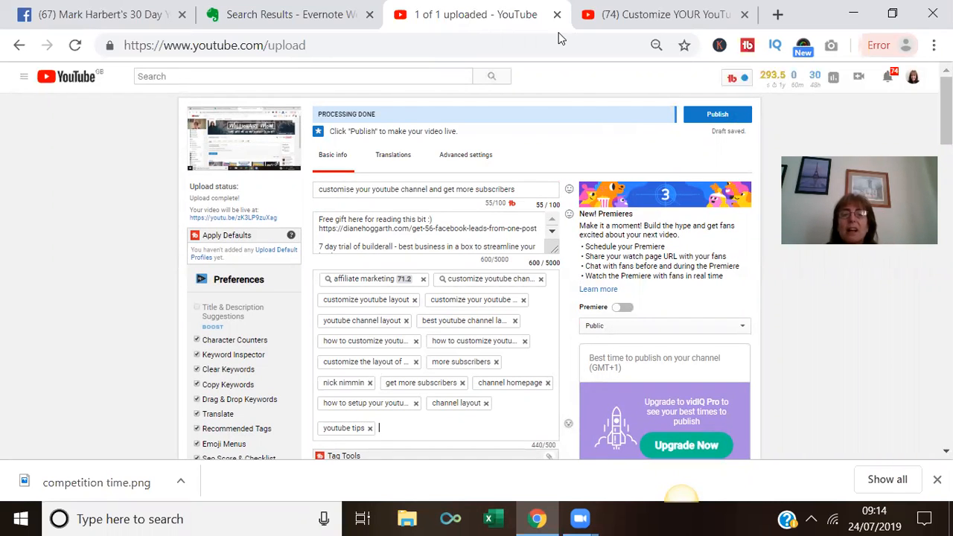
# - Copy the video title "customise your youtube channel and get more subscribers" to the start of the description, followed by a blank line
pyautogui.click(317, 219)
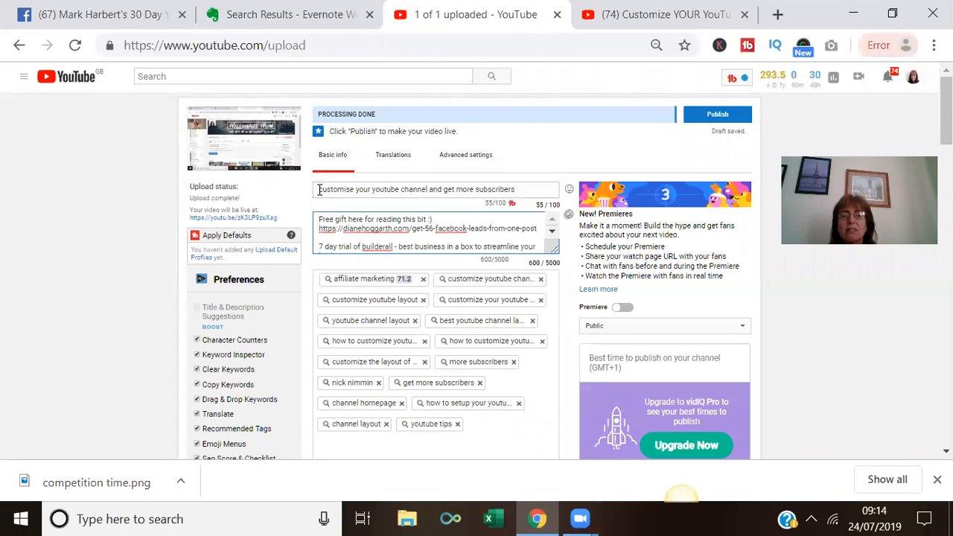
pyautogui.tripleClick(318, 189)
pyautogui.hotkey('ctrl', 'c')
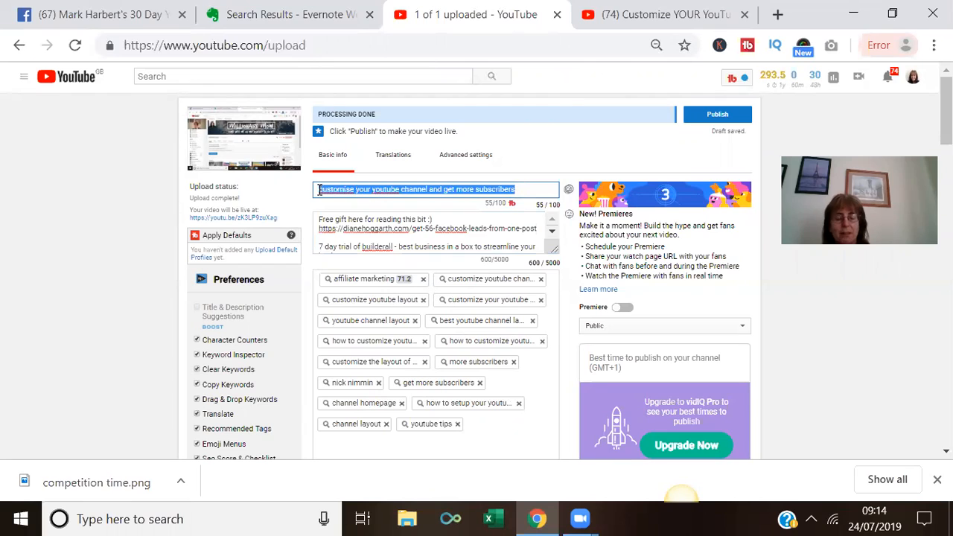
pyautogui.click(317, 217)
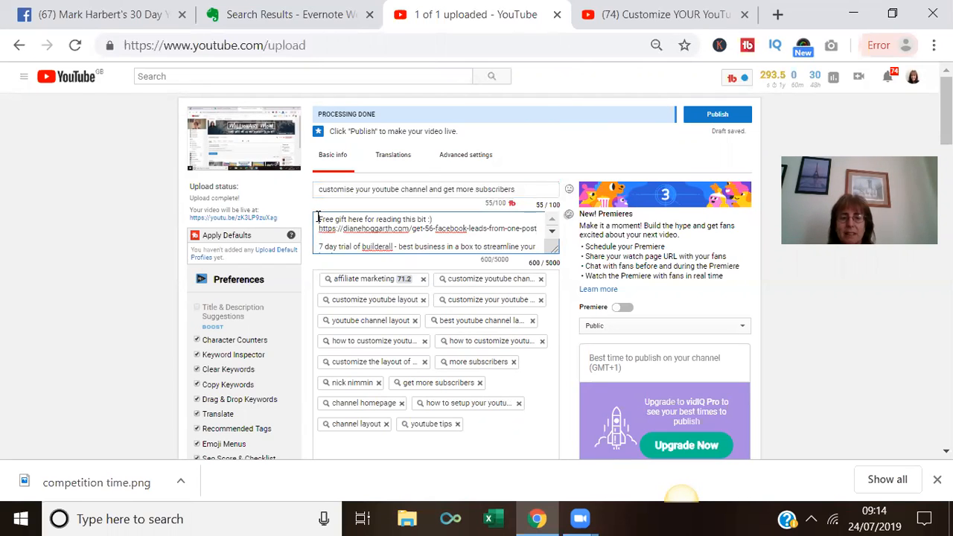
pyautogui.press('Return')
pyautogui.press('Return')
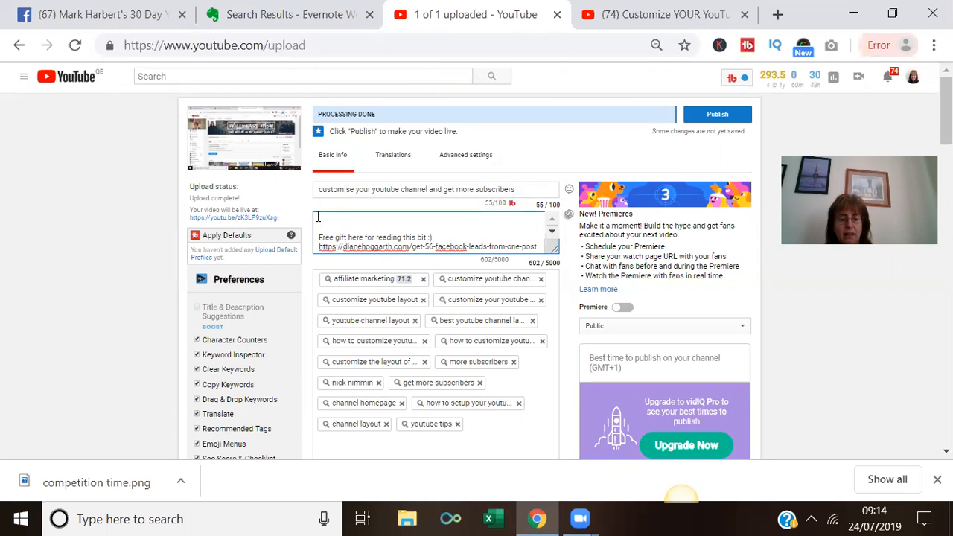
pyautogui.hotkey('ctrl', 'v')
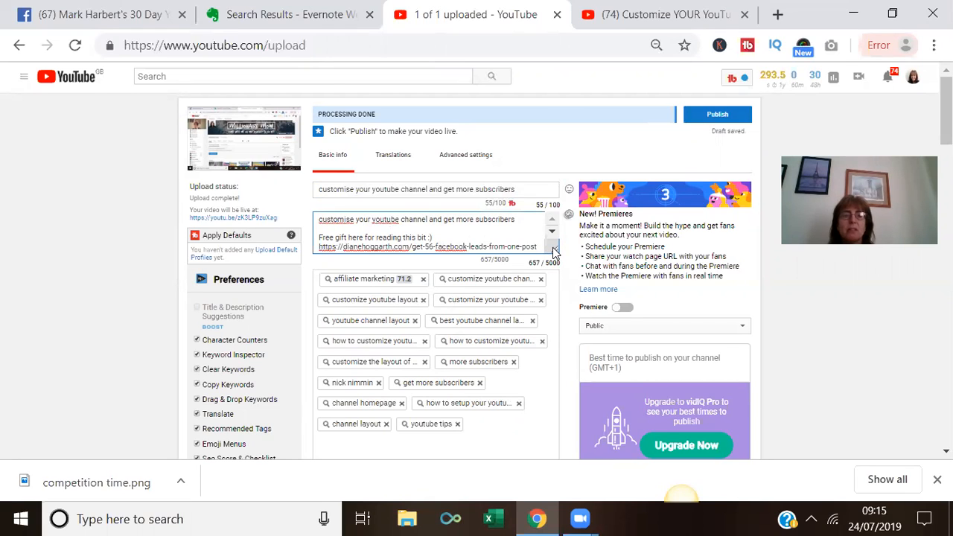
# - Enlarge the description box and add "How to customise your youtube channel by adding links to your top picture and get more subscribers" below the builderall trial link
pyautogui.moveTo(553, 252); pyautogui.dragTo(552, 456)
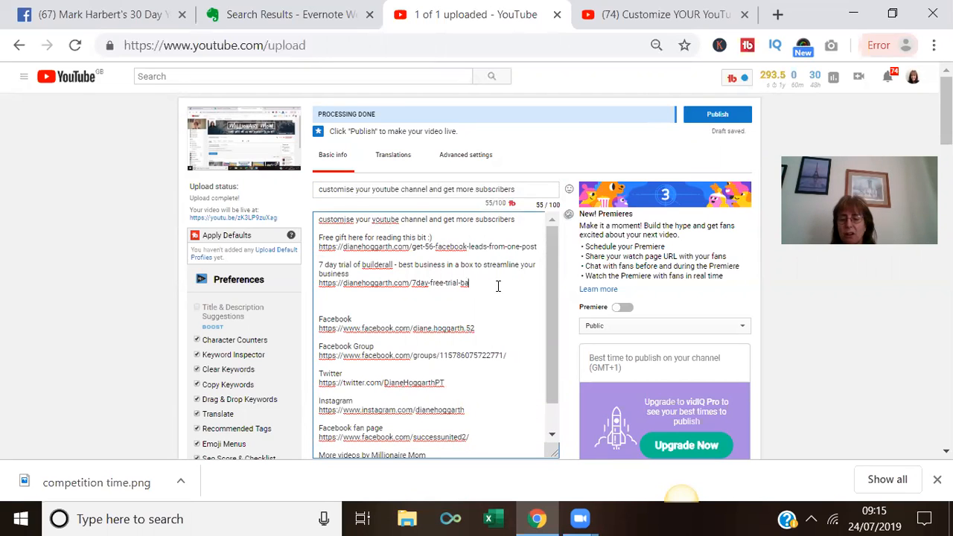
pyautogui.press('Return')
pyautogui.press('Return')
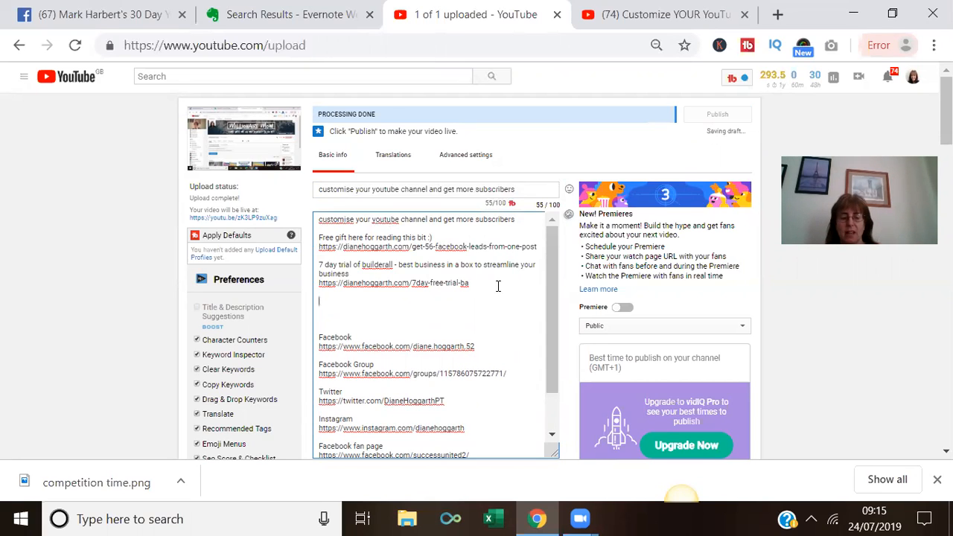
pyautogui.write('How to customise your t')
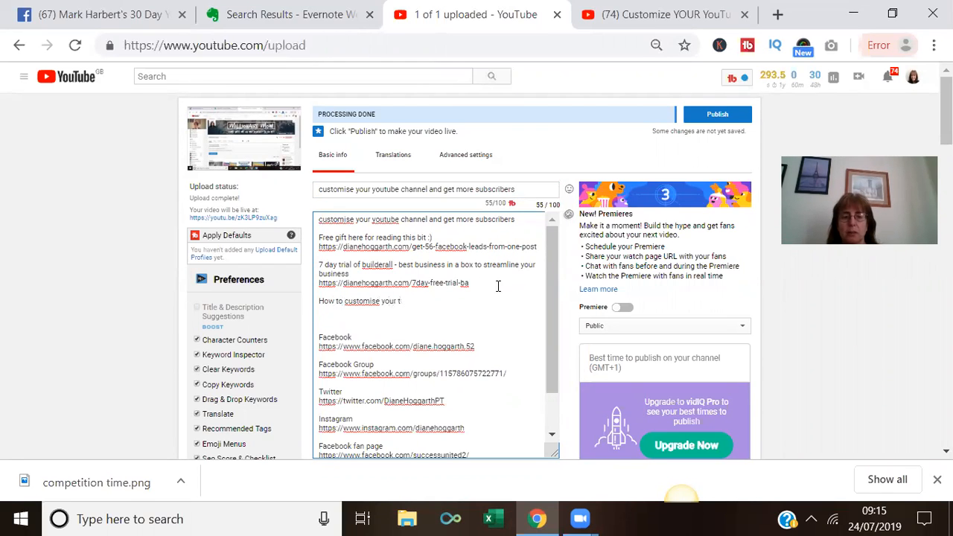
pyautogui.press('BackSpace')
pyautogui.write('youtube chann')
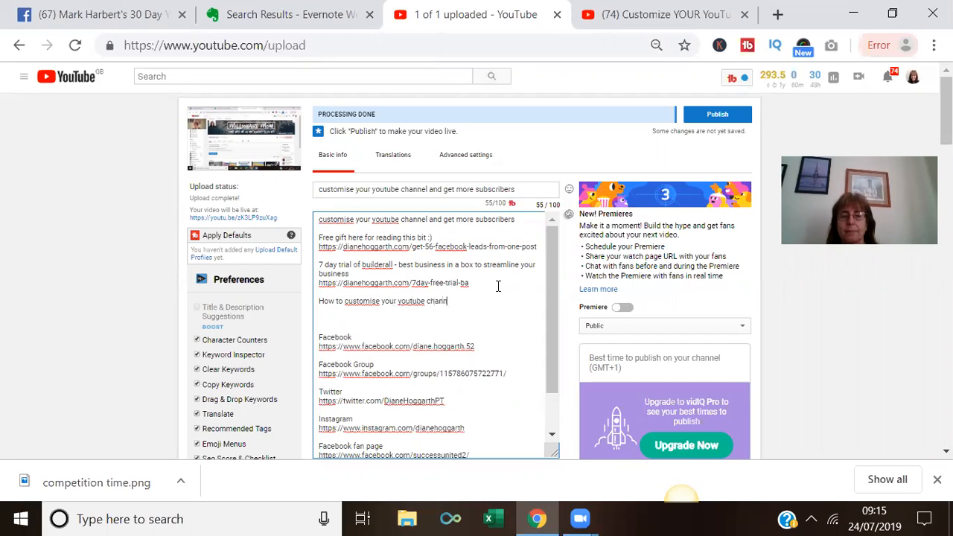
pyautogui.write('el by adding')
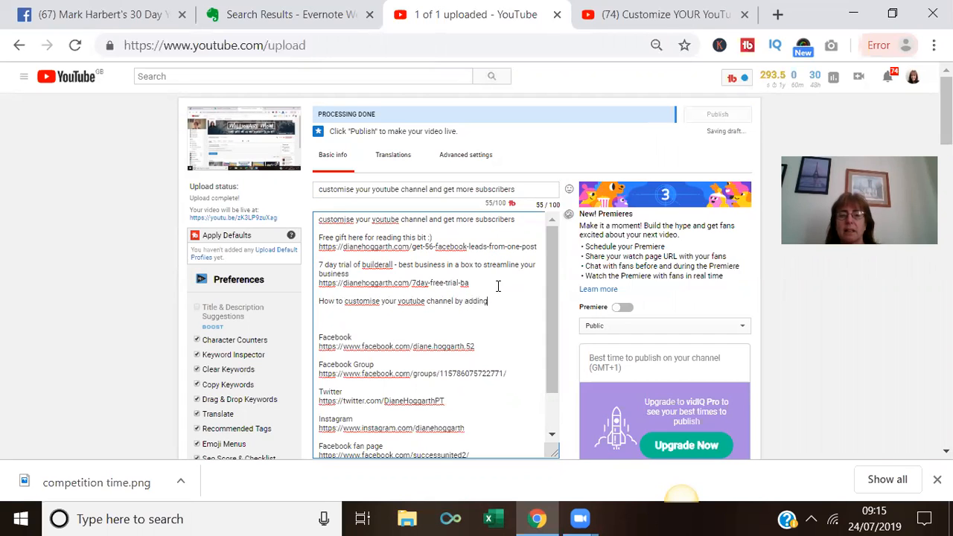
pyautogui.write(' lins')
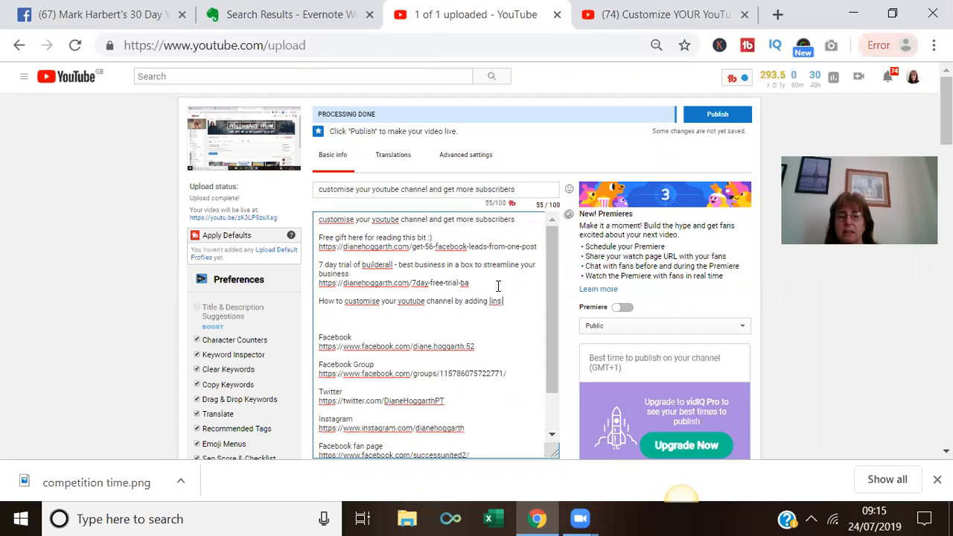
pyautogui.press('BackSpace')
pyautogui.write('ks to')
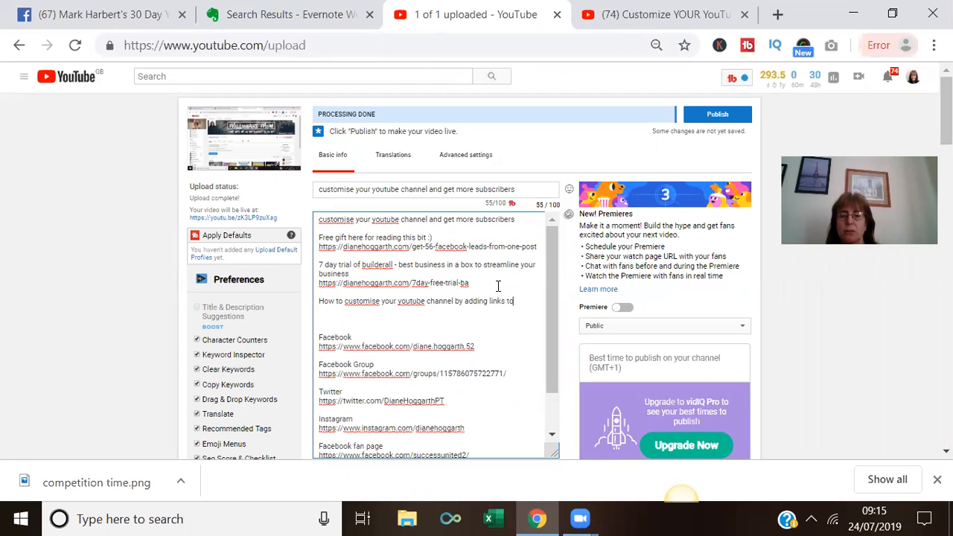
pyautogui.write(' your top pic')
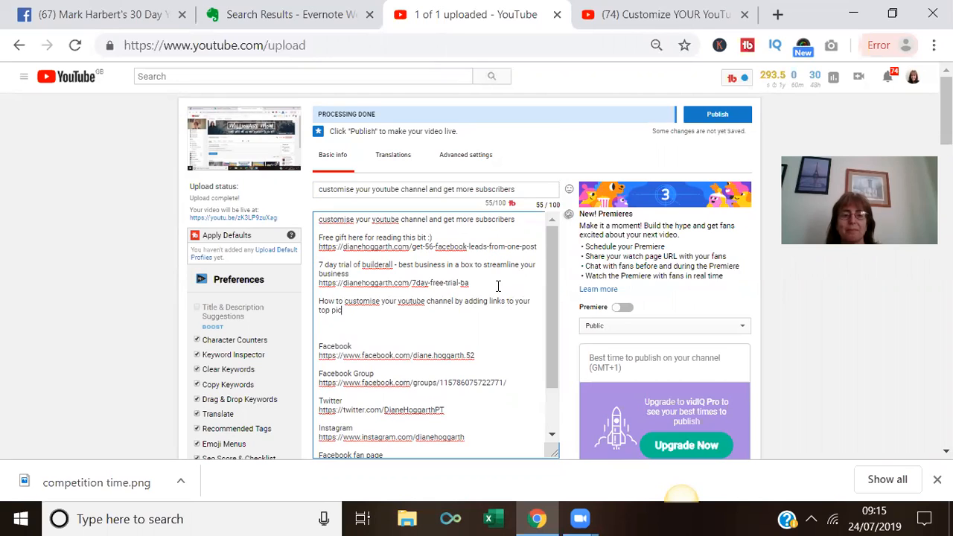
pyautogui.write('ture and get more')
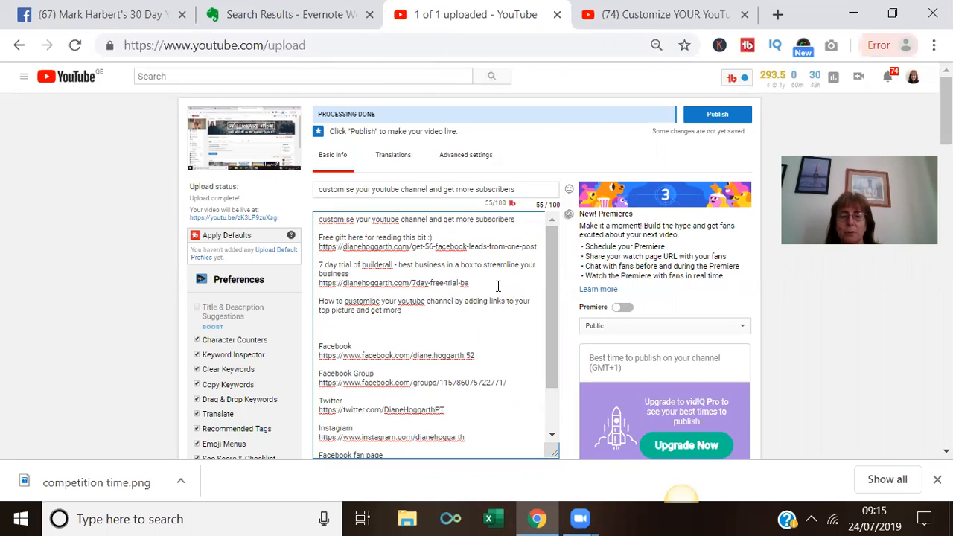
pyautogui.write(' sucbscribers')
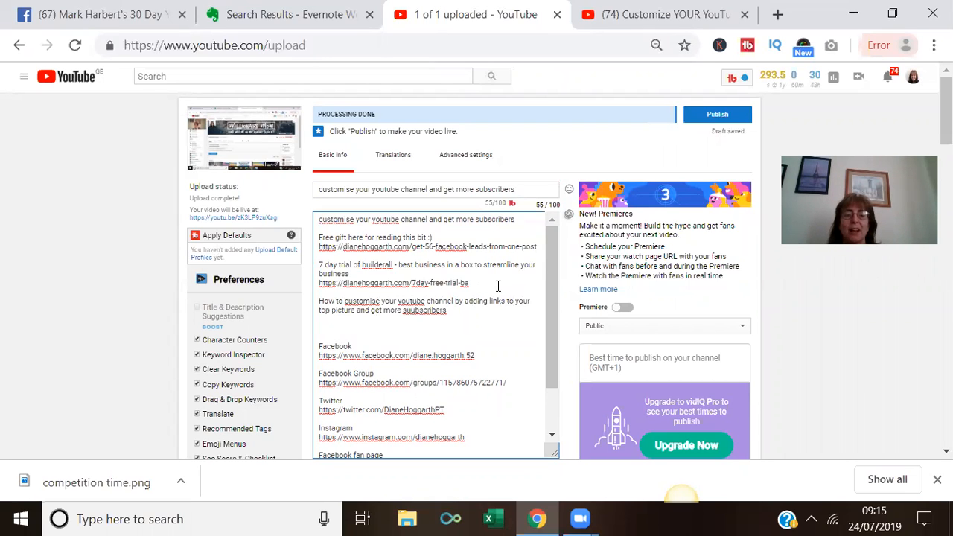
# - Add another blank line after the new description sentence and correct the spelling of "subscribers" in it
pyautogui.press('Return')
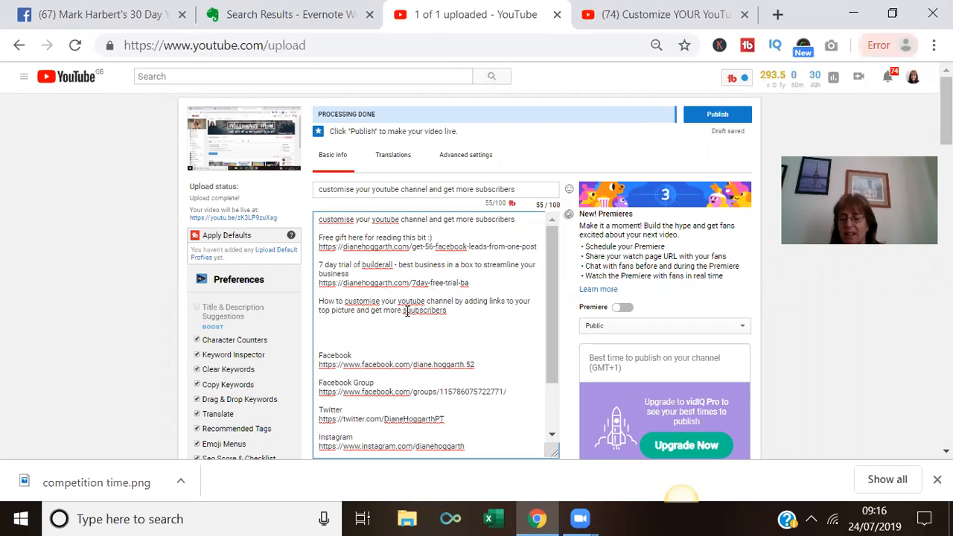
pyautogui.press('BackSpace')
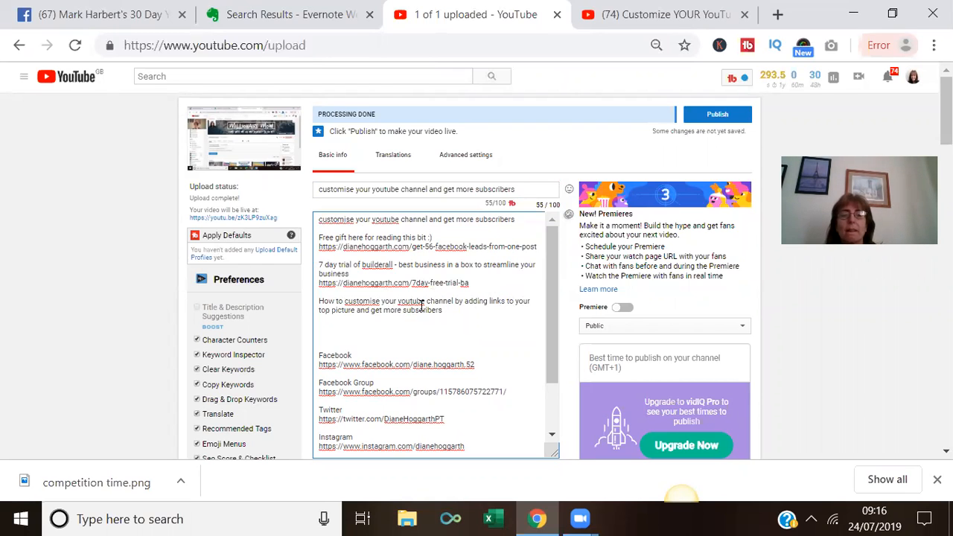
pyautogui.click(405, 310)
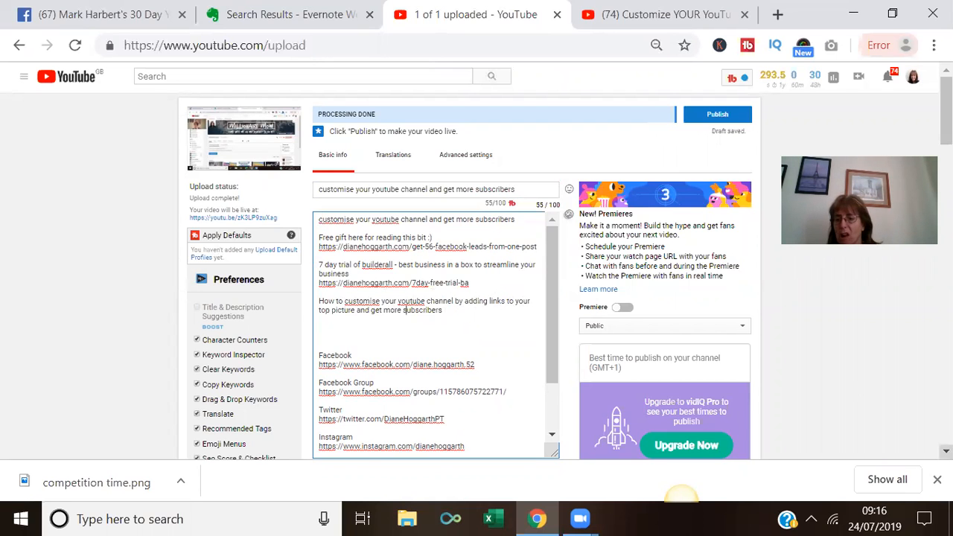
# - Go back to the "customise youtube channel" search results and open the competing video "How to Customize Your Youtube Channel"
pyautogui.scroll(-5, 476, 276)
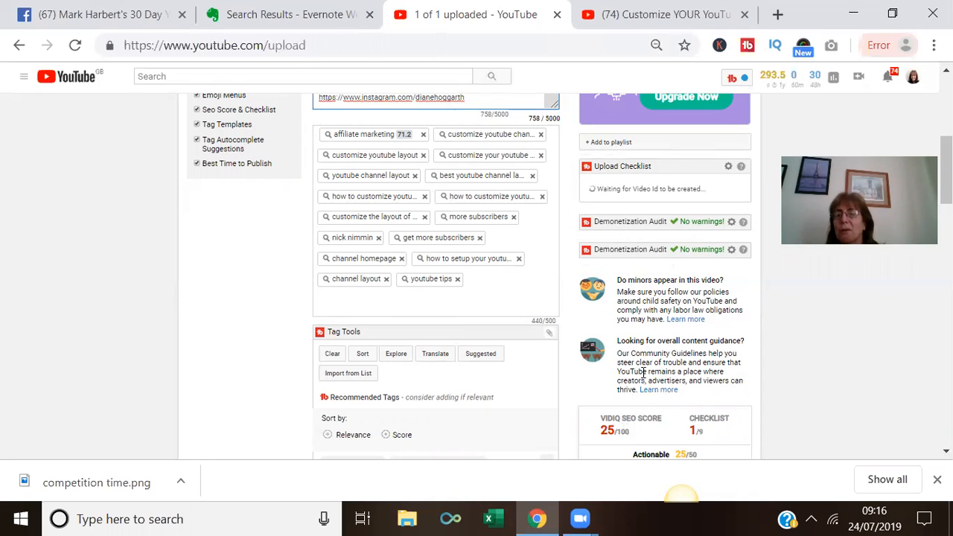
pyautogui.click(672, 12)
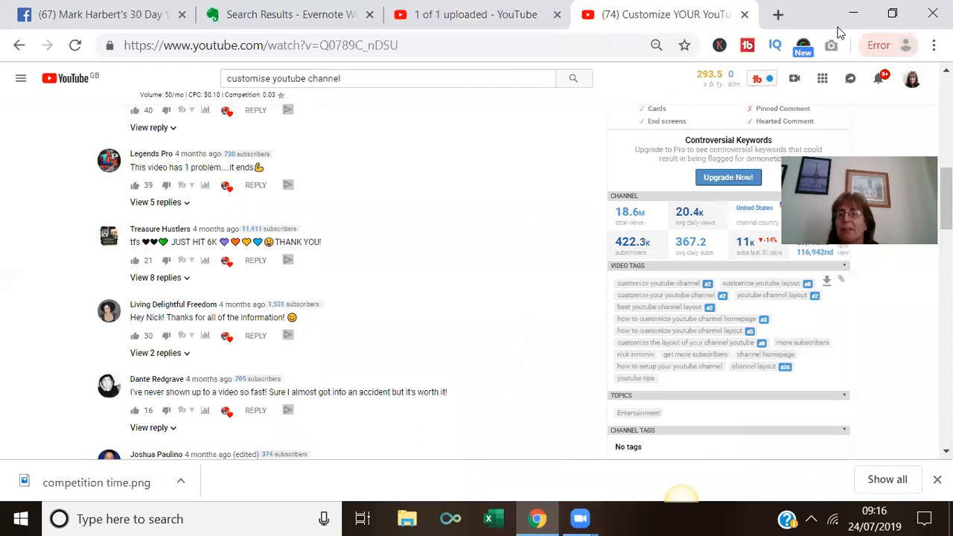
pyautogui.scroll(3, 922, 74)
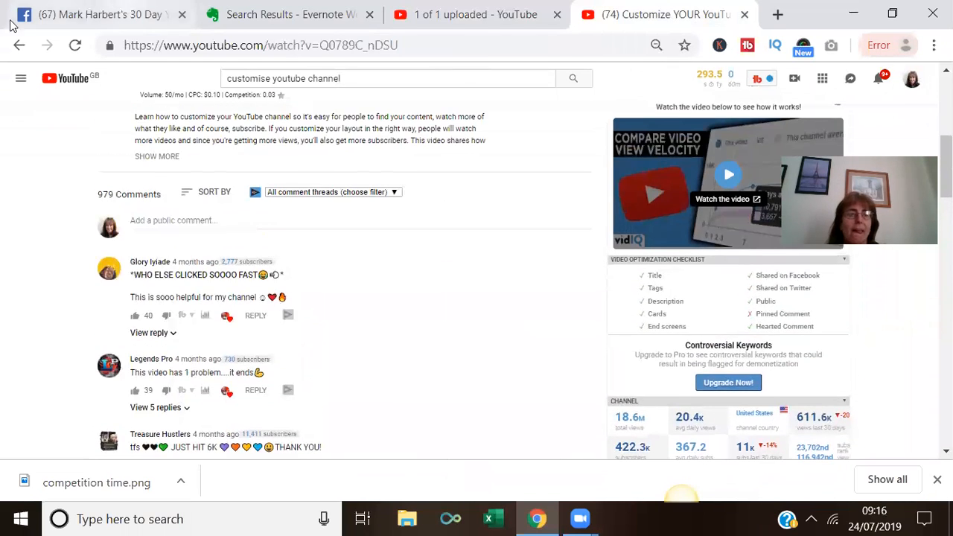
pyautogui.click(20, 45)
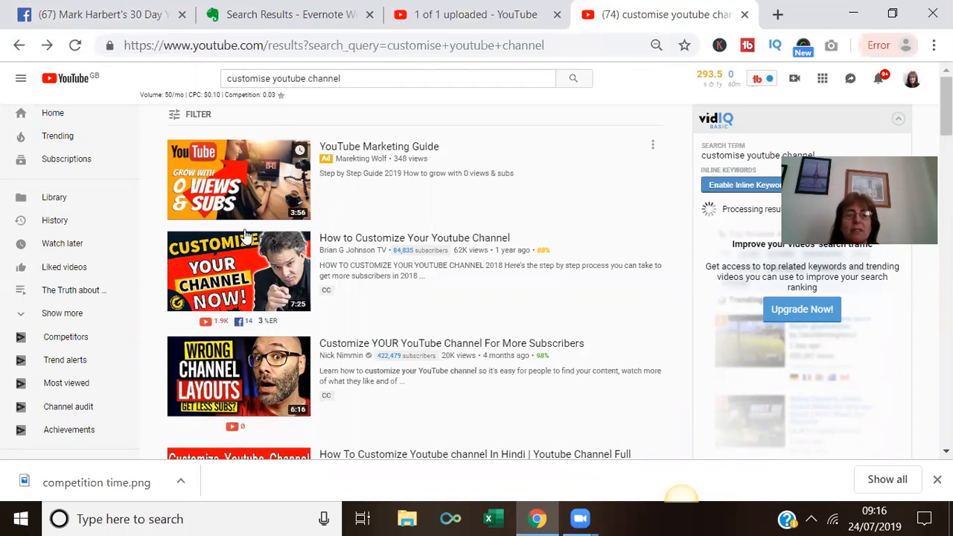
pyautogui.click(266, 256)
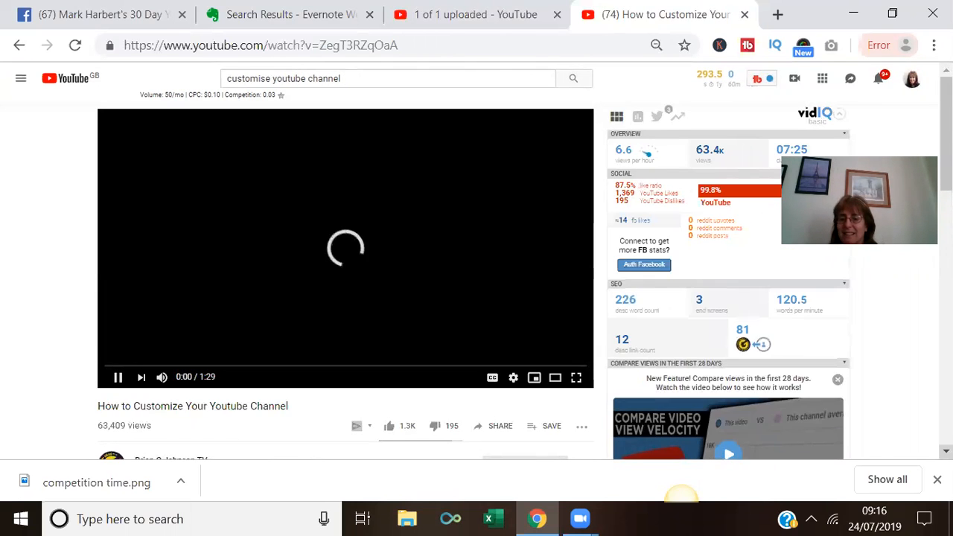
# - Pause the ad on the competing video and examine its vidIQ overview, SEO score breakdown and optimization checklist
pyautogui.scroll(-2, 362, 225)
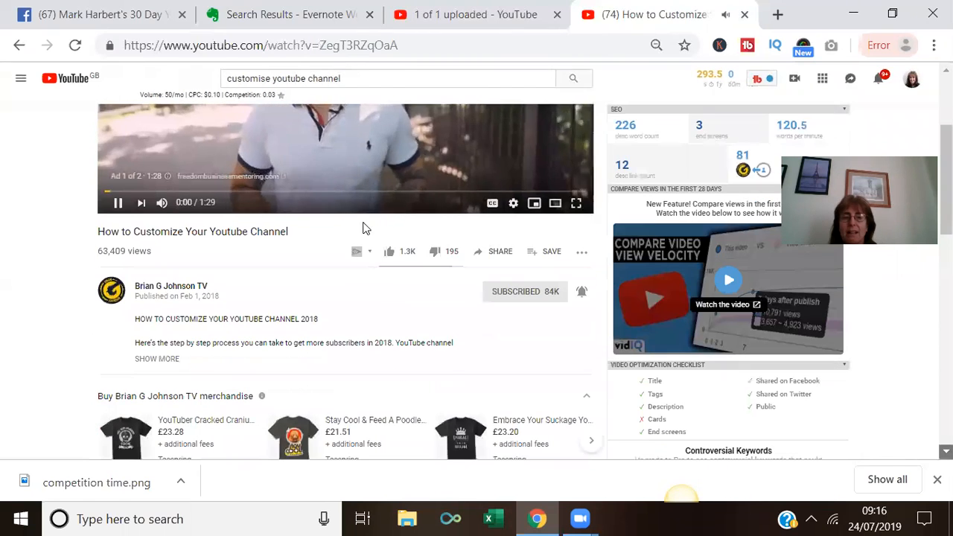
pyautogui.scroll(2, 356, 152)
pyautogui.click(356, 152)
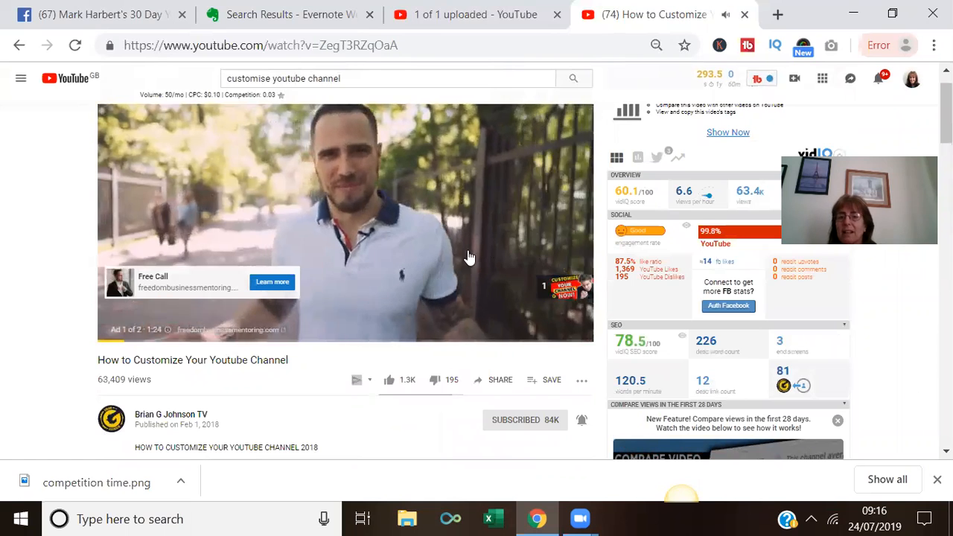
pyautogui.click(466, 256)
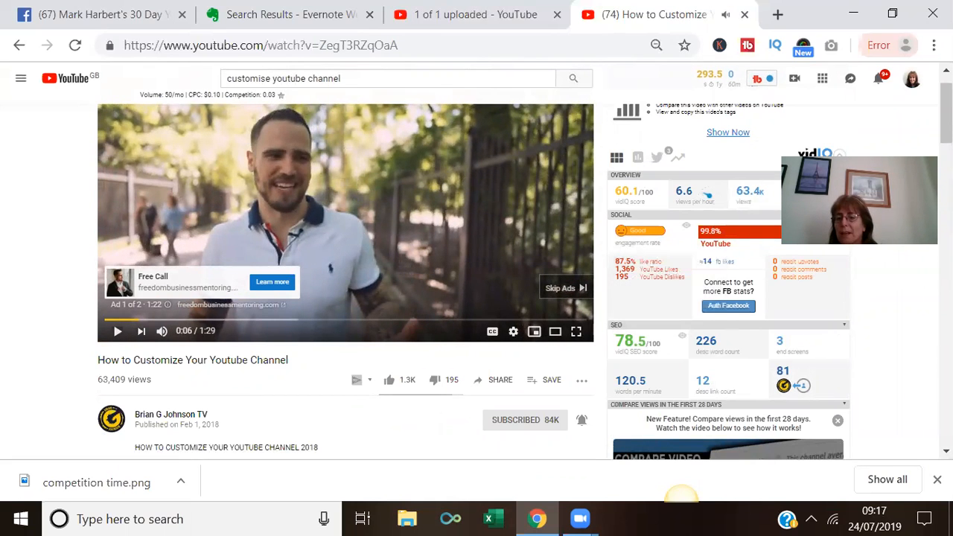
pyautogui.scroll(-1, 476, 283)
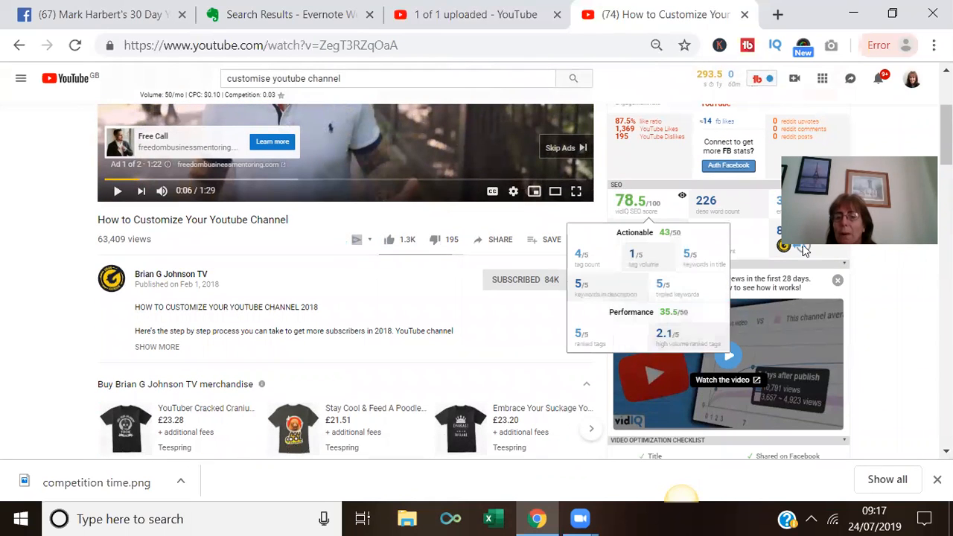
pyautogui.scroll(-4, 476, 283)
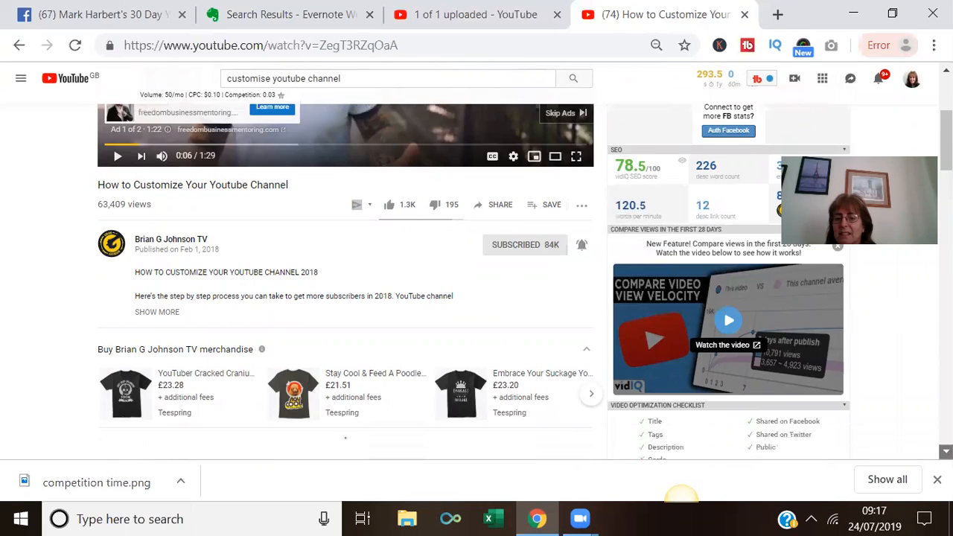
# - Examine the competing video's list of video tags and return to the video upload page
pyautogui.scroll(-8, 476, 283)
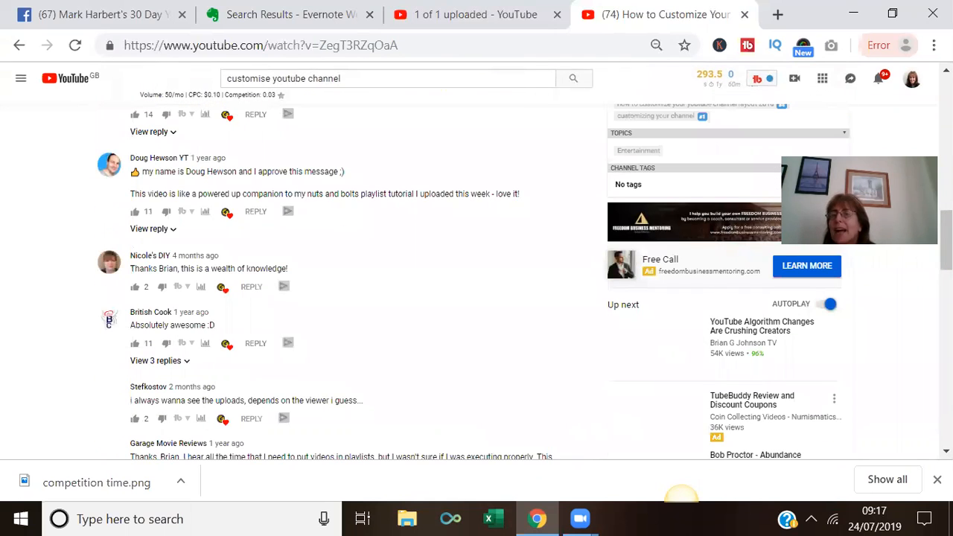
pyautogui.scroll(3, 477, 283)
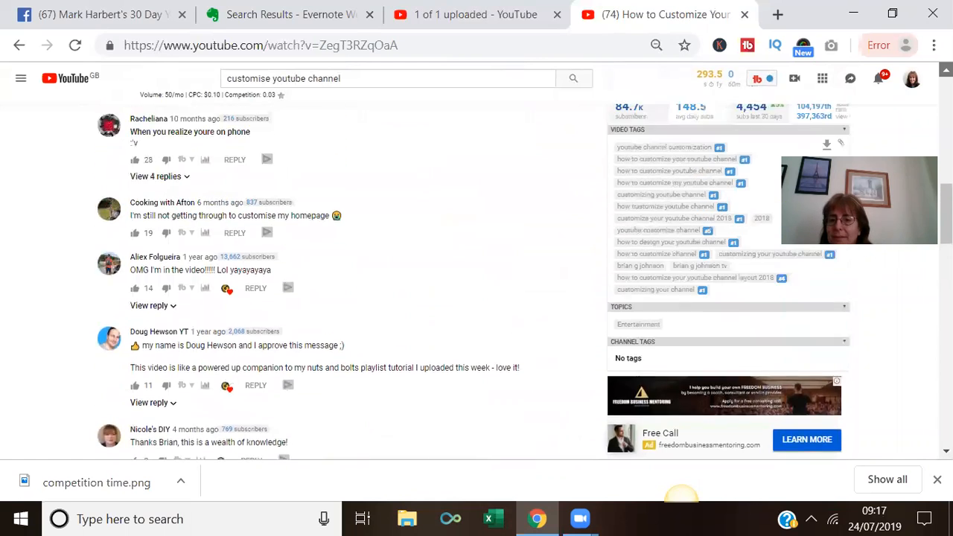
pyautogui.scroll(2, 477, 283)
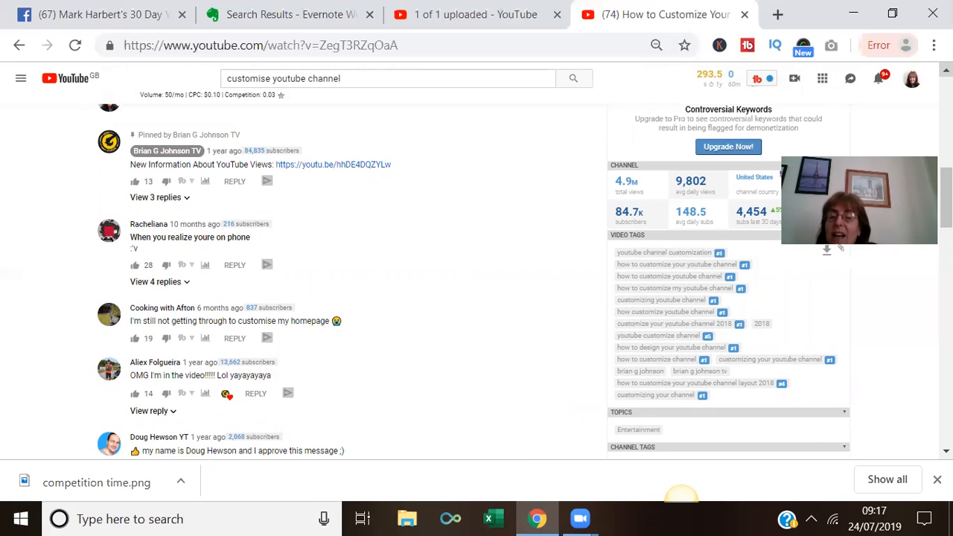
pyautogui.click(456, 14)
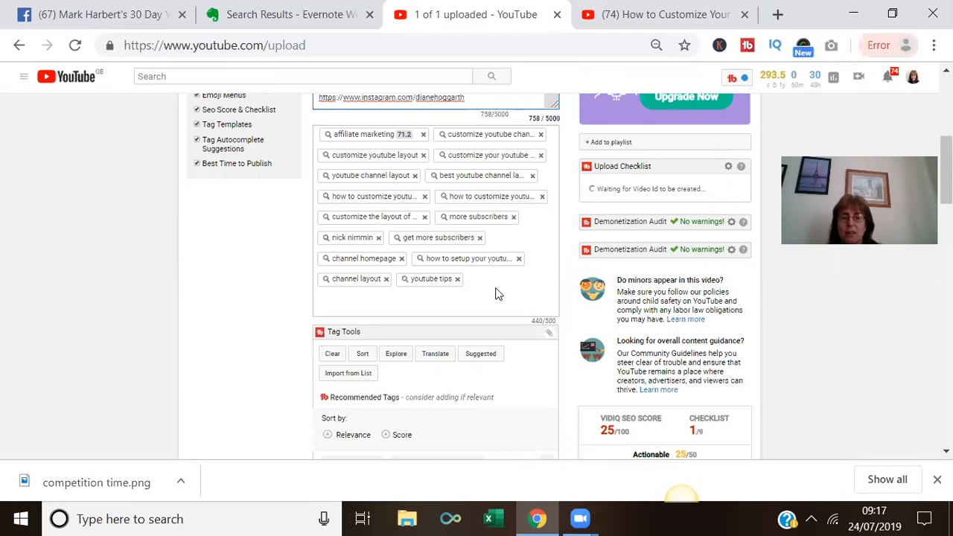
pyautogui.click(496, 288)
pyautogui.write('How to')
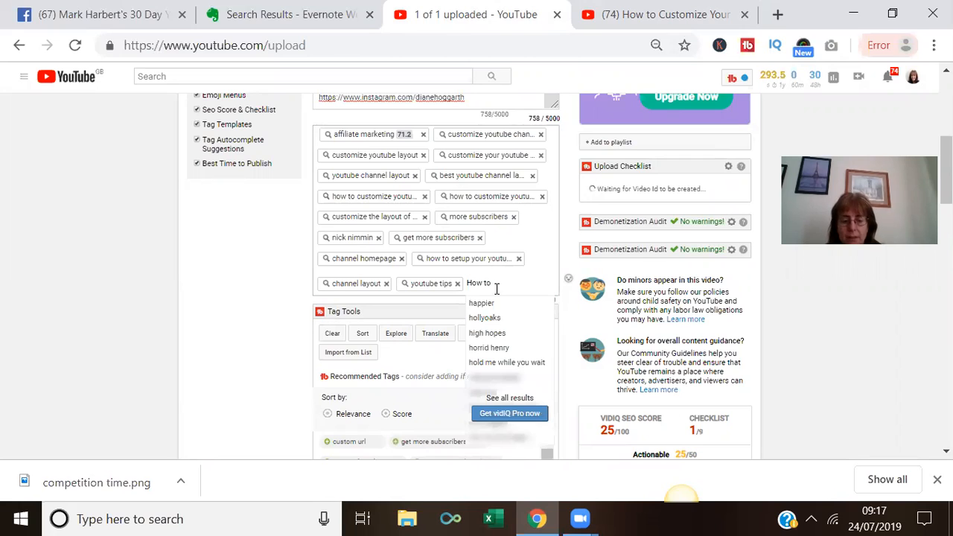
pyautogui.write(' customise')
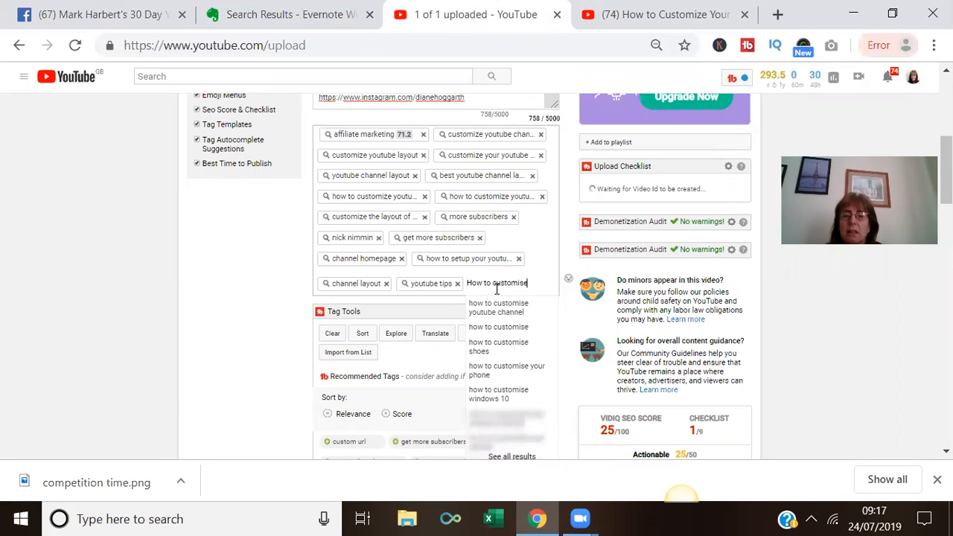
pyautogui.click(498, 308)
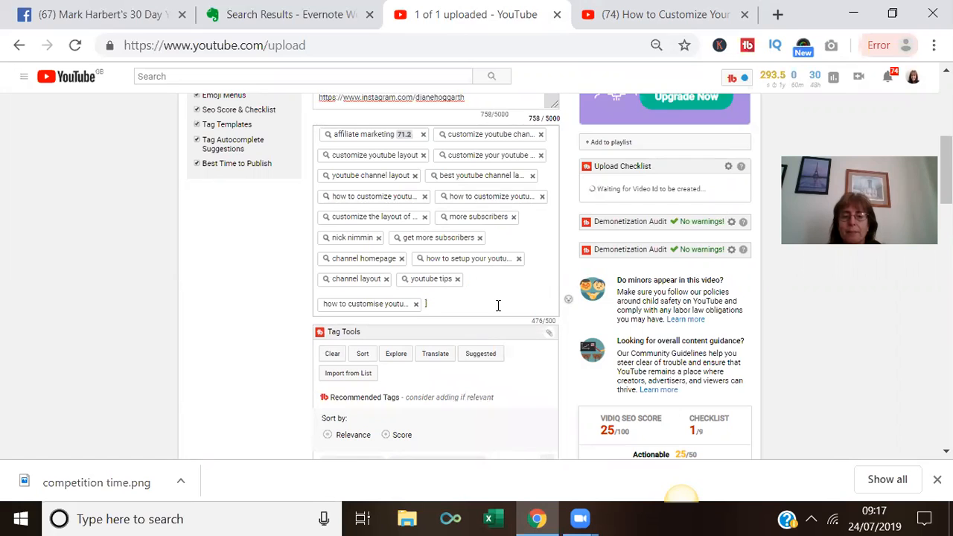
pyautogui.click(416, 303)
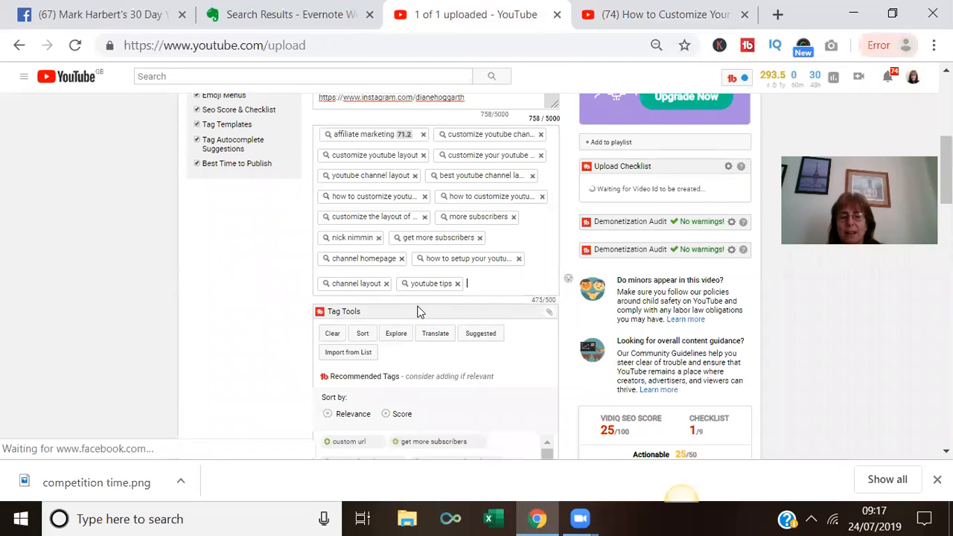
# - Add the tag "How to customise youtube channel 2019" to the uploaded video
pyautogui.write('How to')
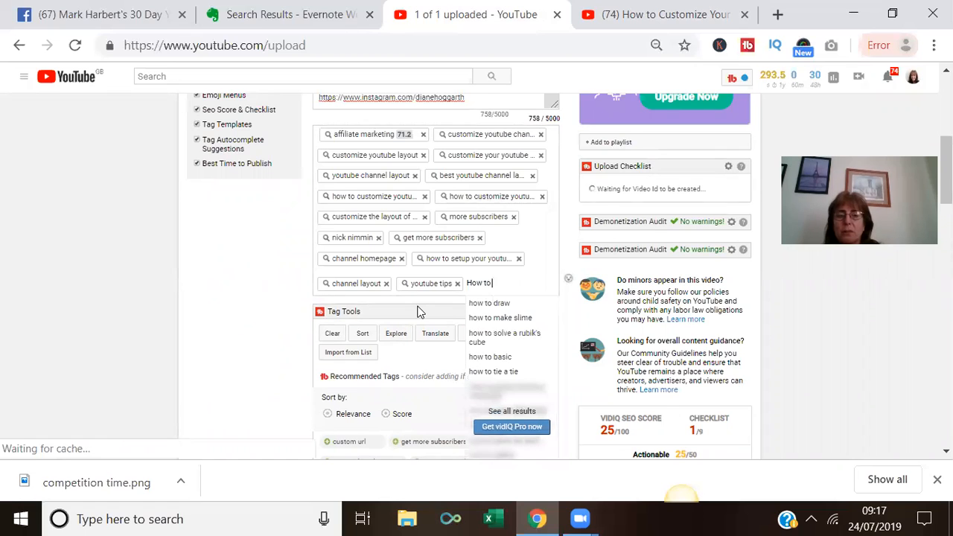
pyautogui.write(' custom')
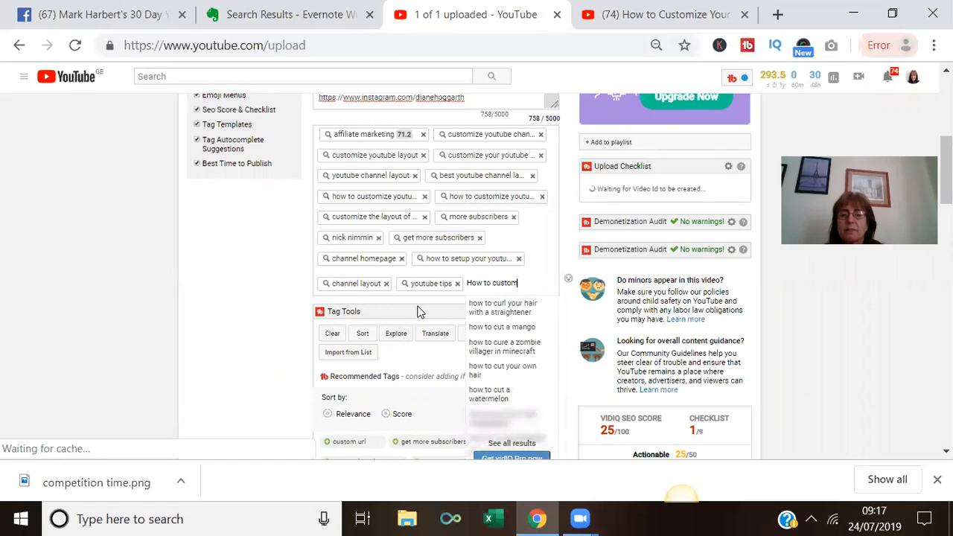
pyautogui.write('ise youtu')
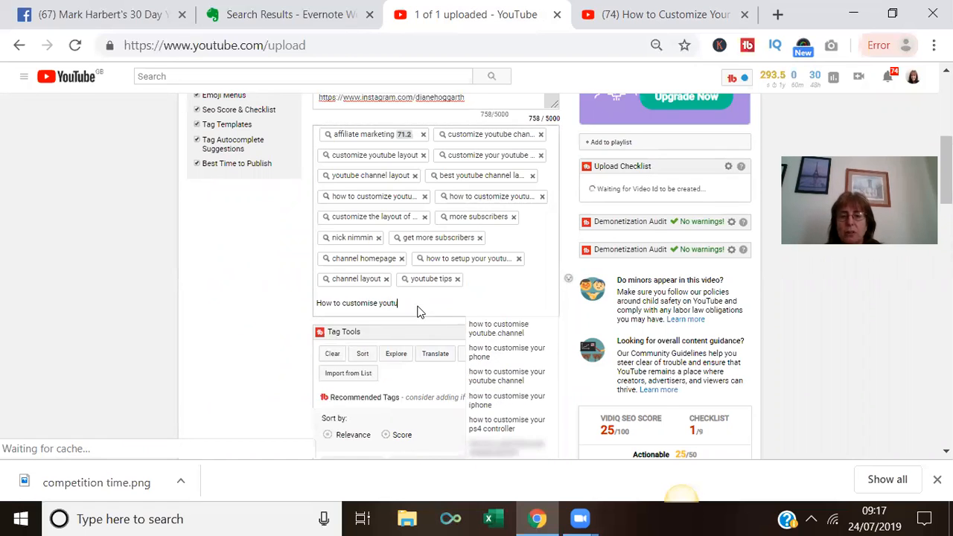
pyautogui.write('be c')
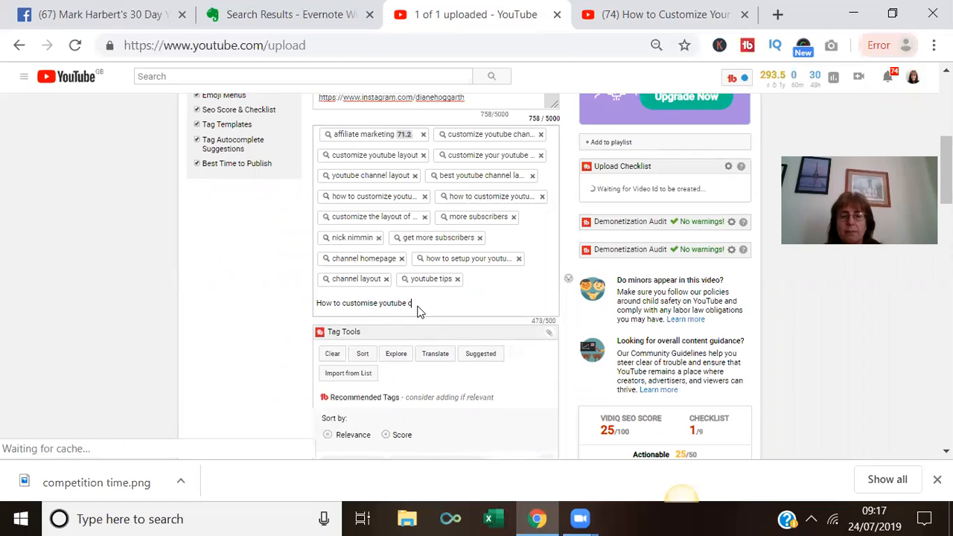
pyautogui.write('hannel 2')
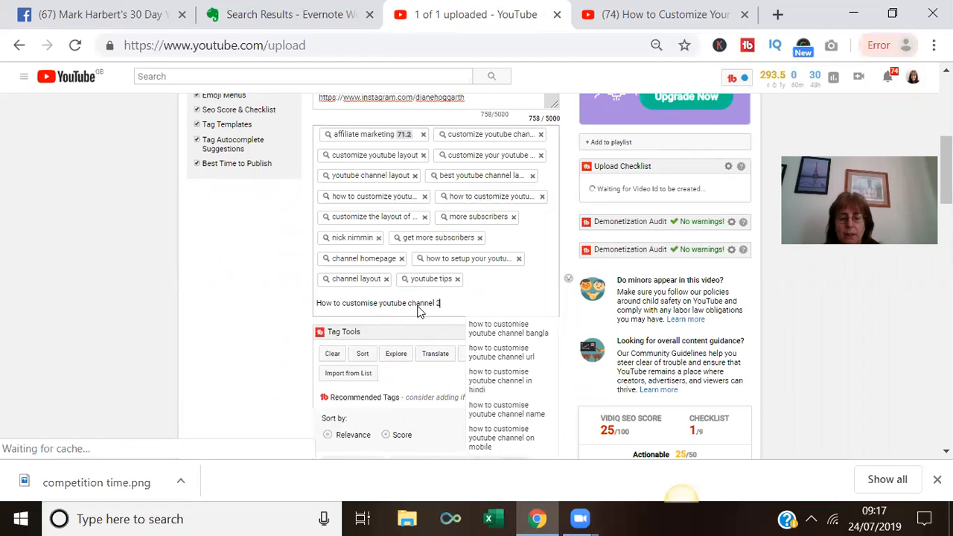
pyautogui.write('019')
pyautogui.press('Return')
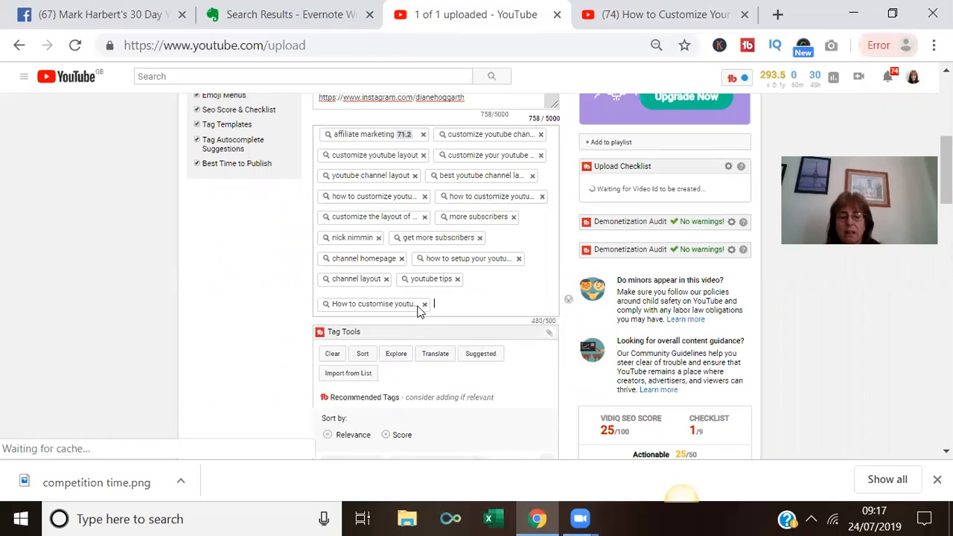
# - Add the tag "how to design youtube channel" to the uploaded video
pyautogui.write('how to c')
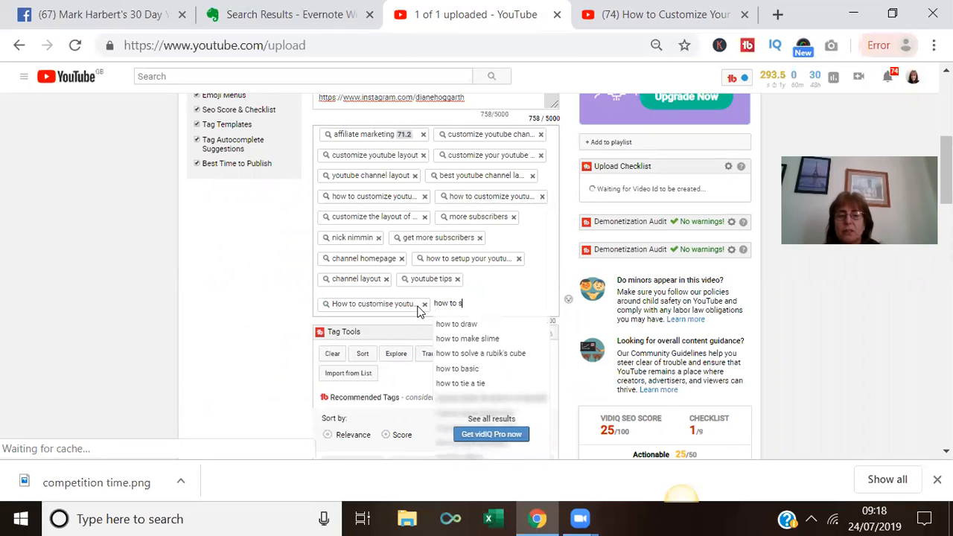
pyautogui.write('esign')
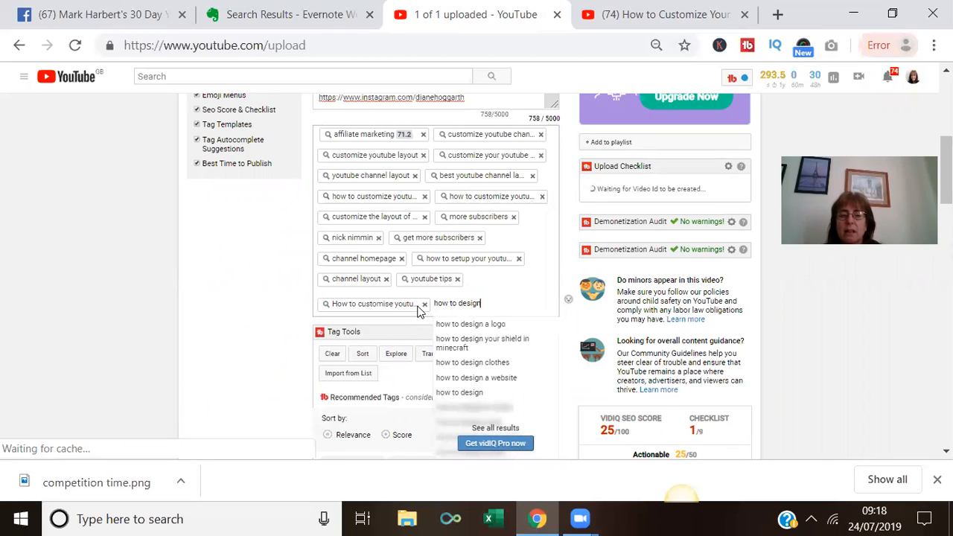
pyautogui.write(' youtu')
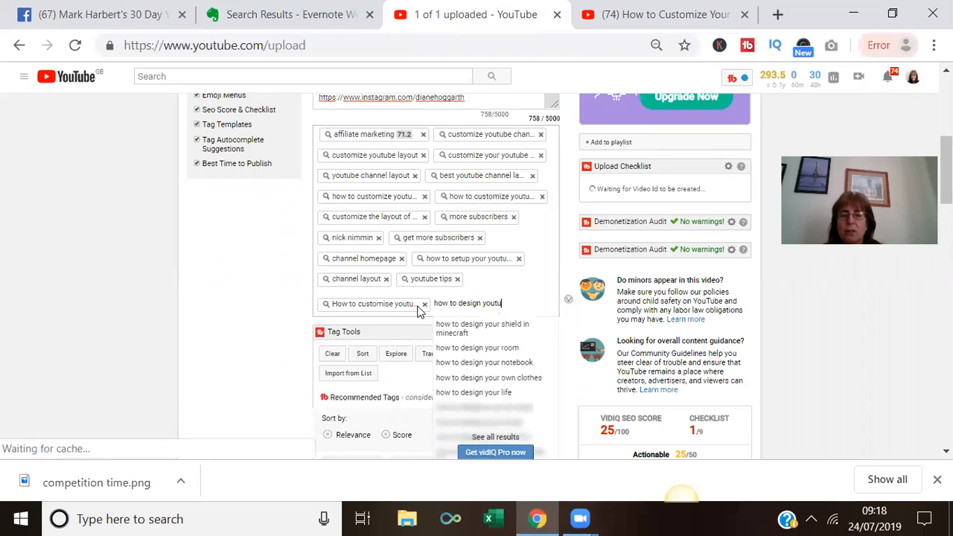
pyautogui.write('be channel')
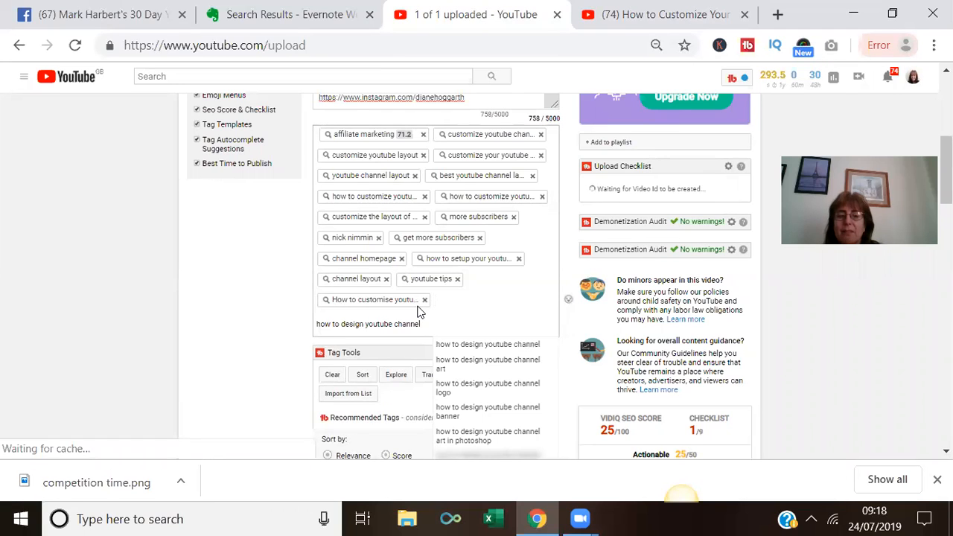
pyautogui.press('Return')
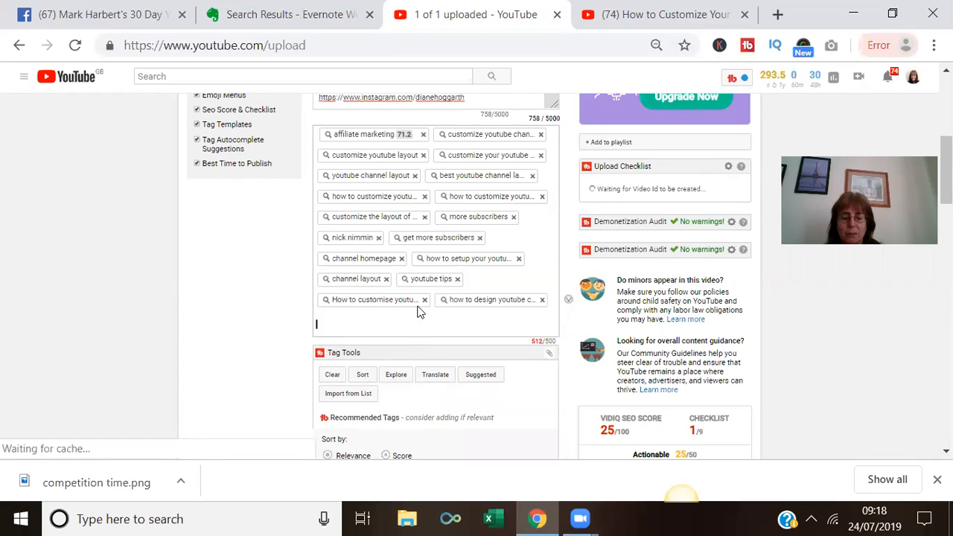
# - Add the suggested tag "how to design youtube banner" to the video's tags
pyautogui.write('How t')
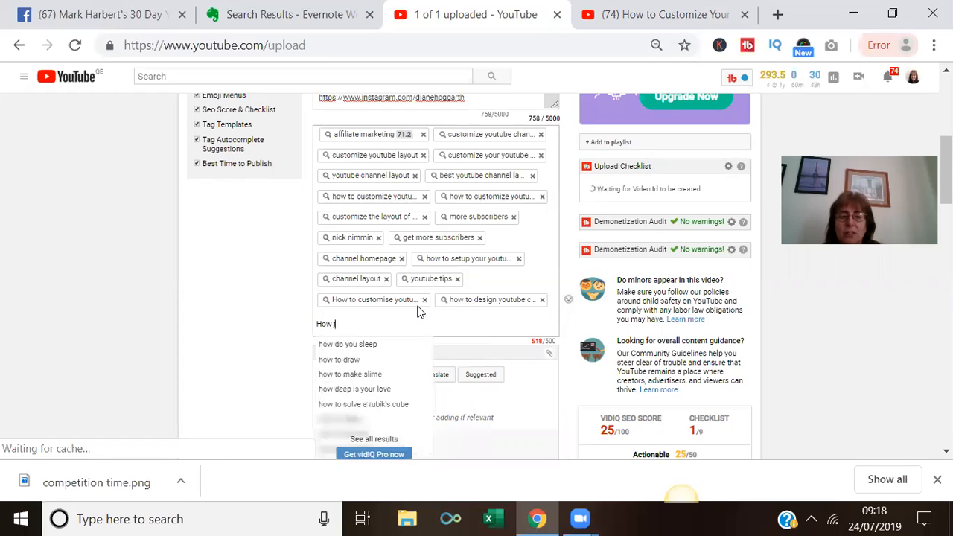
pyautogui.write('o design')
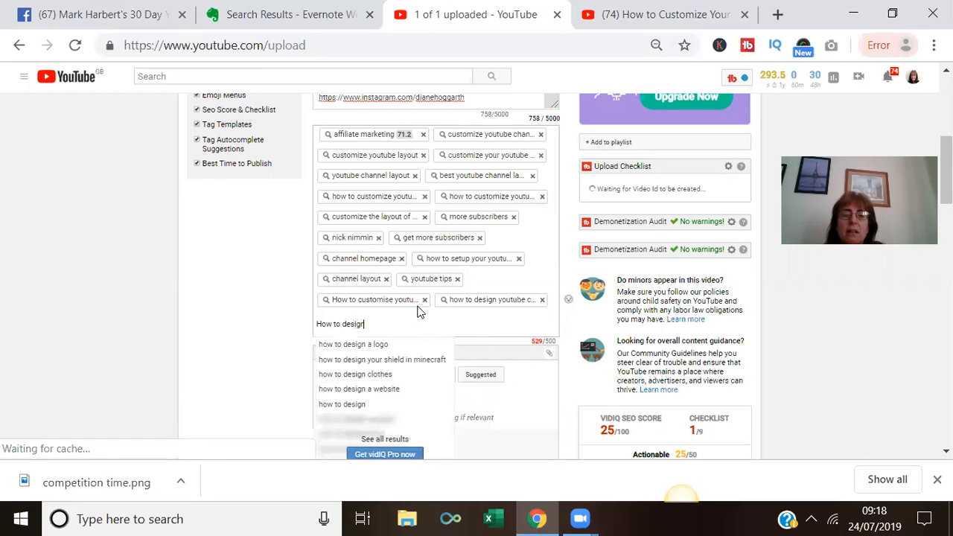
pyautogui.write(' y')
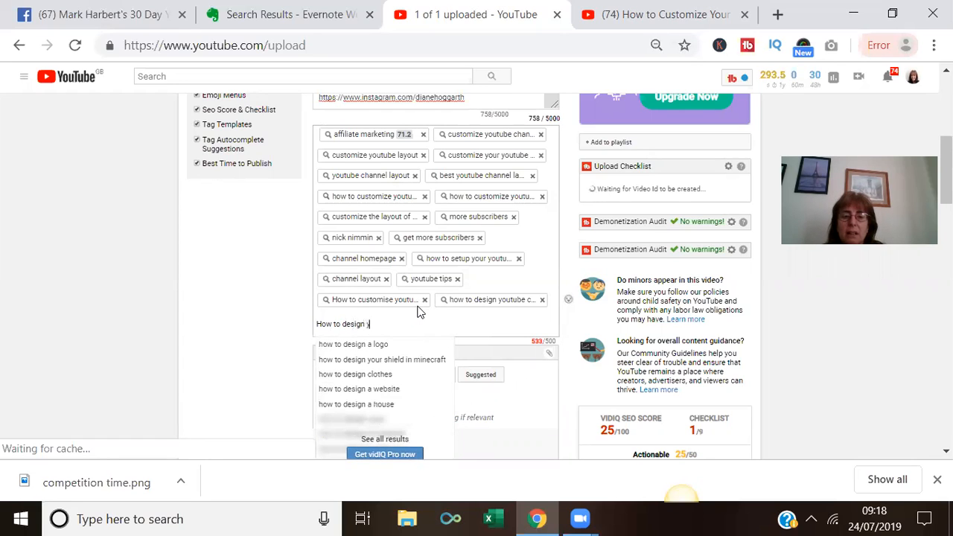
pyautogui.write('outube')
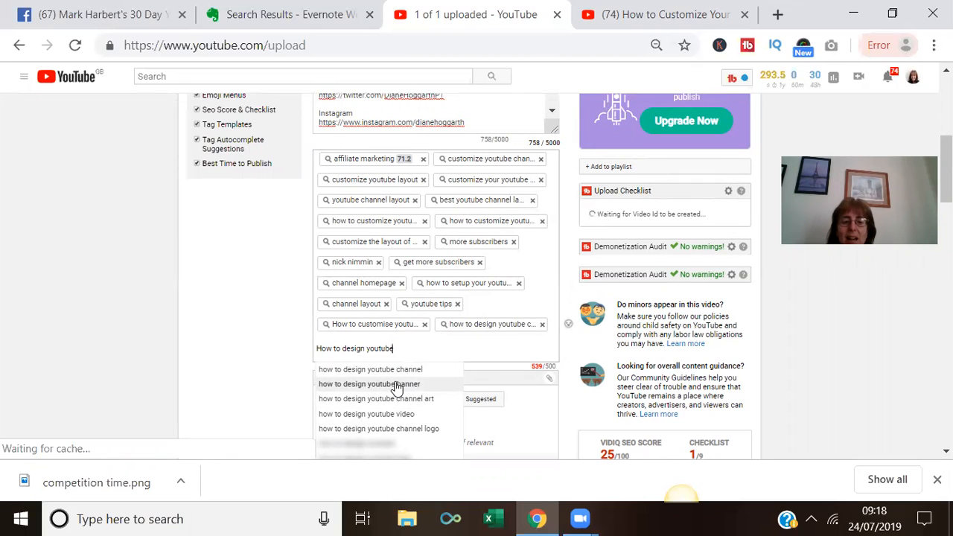
pyautogui.click(396, 384)
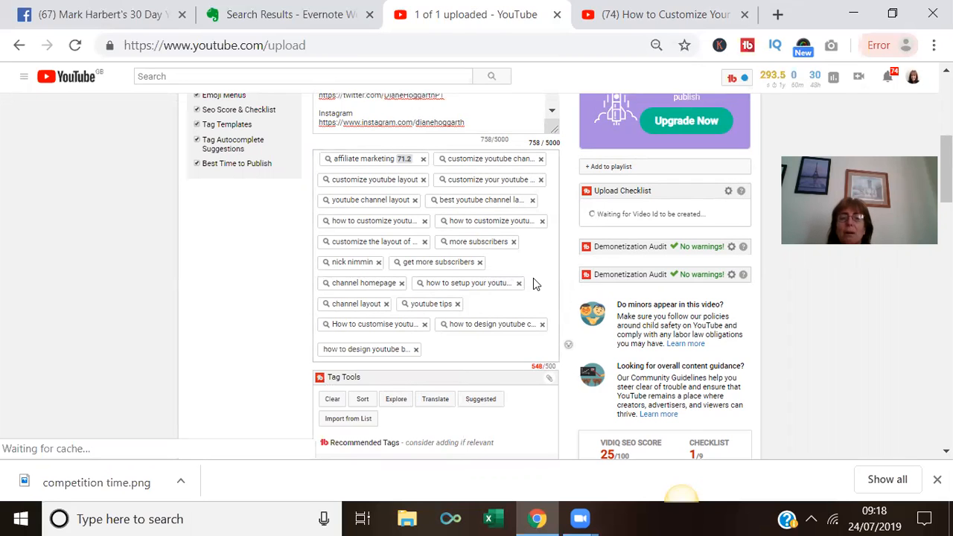
# - Remove the "how to setup your youtube…" tag, the tag naming another creator, and the "how to design youtube banner" tag
pyautogui.click(519, 286)
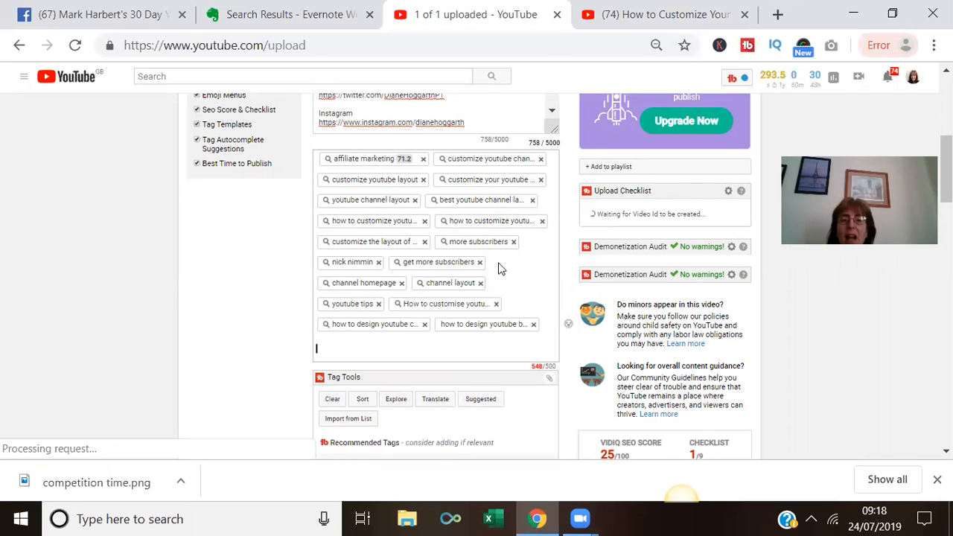
pyautogui.click(380, 263)
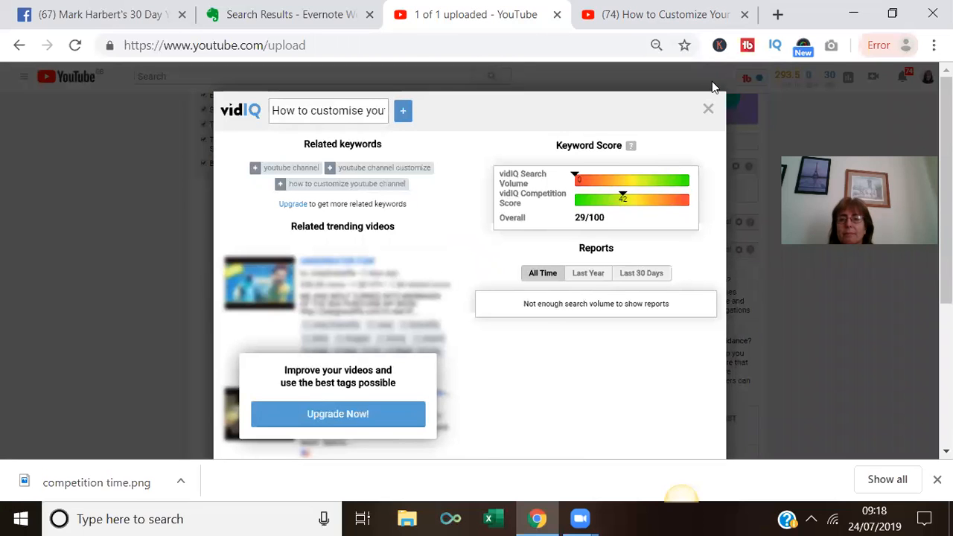
pyautogui.click(707, 109)
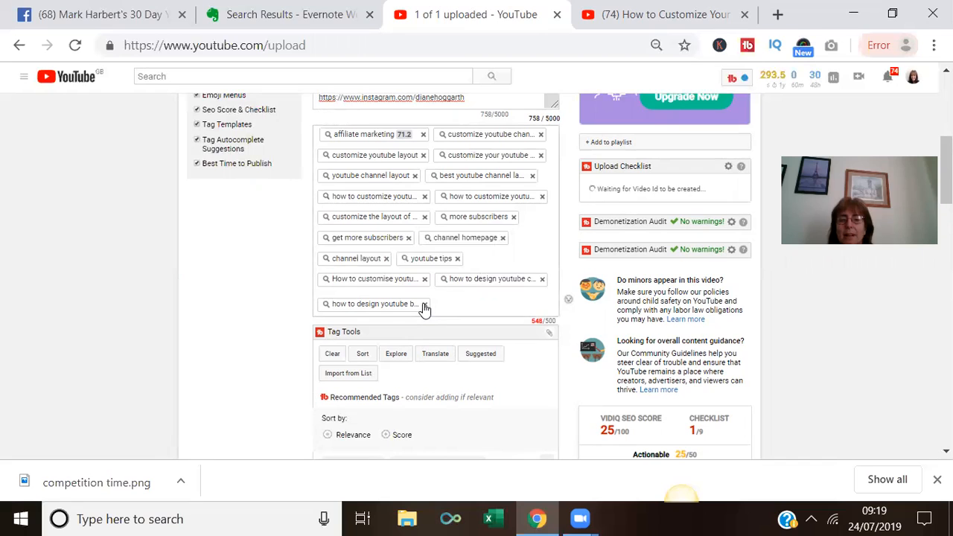
pyautogui.click(424, 304)
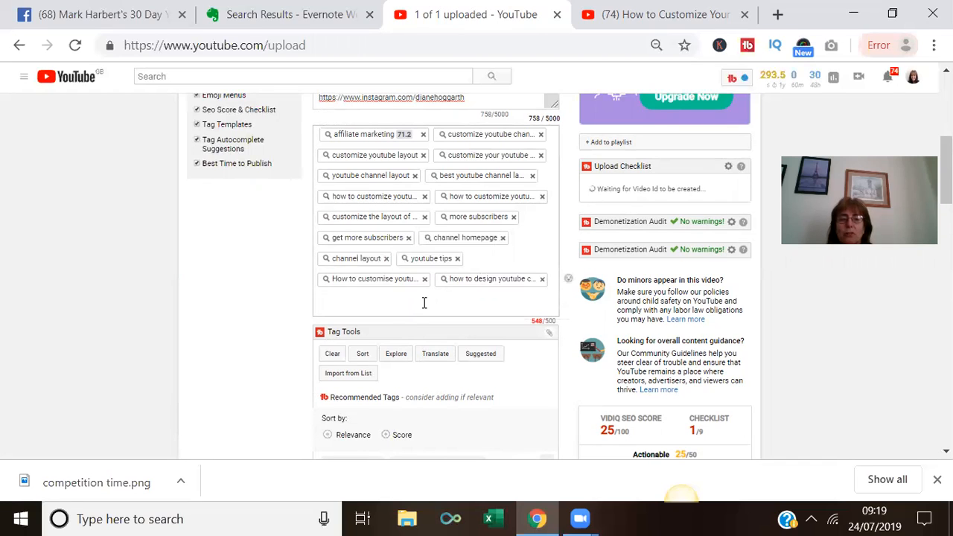
# - Add the tag "millionaire mom" at the end of the video's tags
pyautogui.click(424, 302)
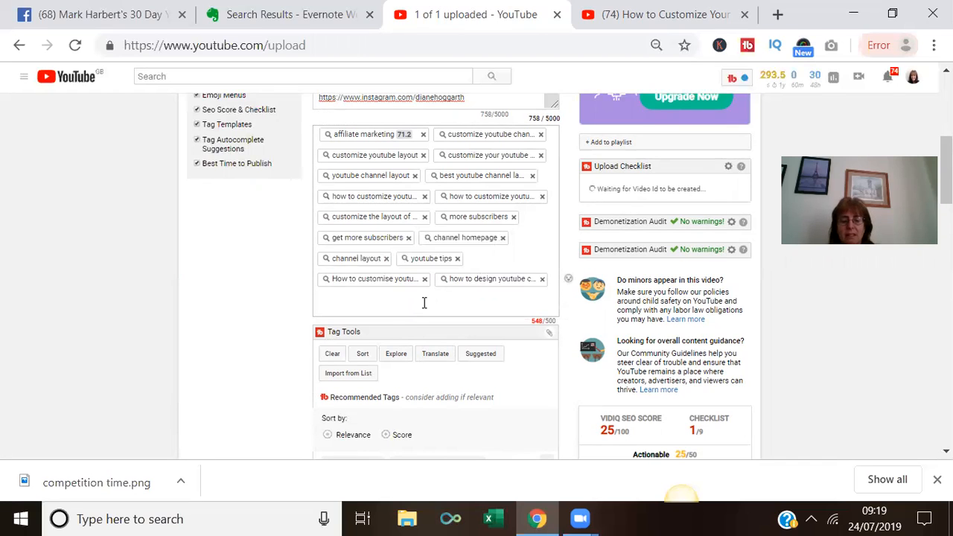
pyautogui.write('mill')
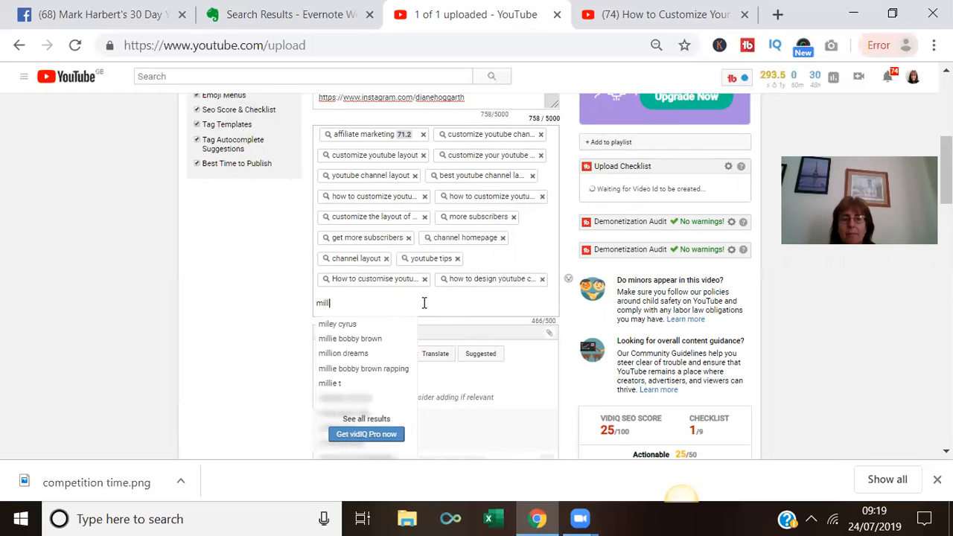
pyautogui.write('ionaire mom')
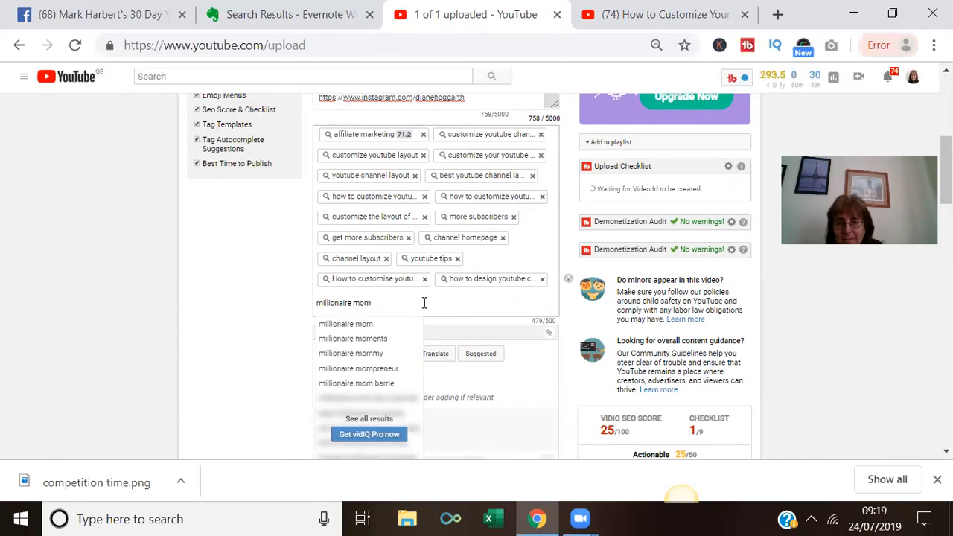
pyautogui.press('Return')
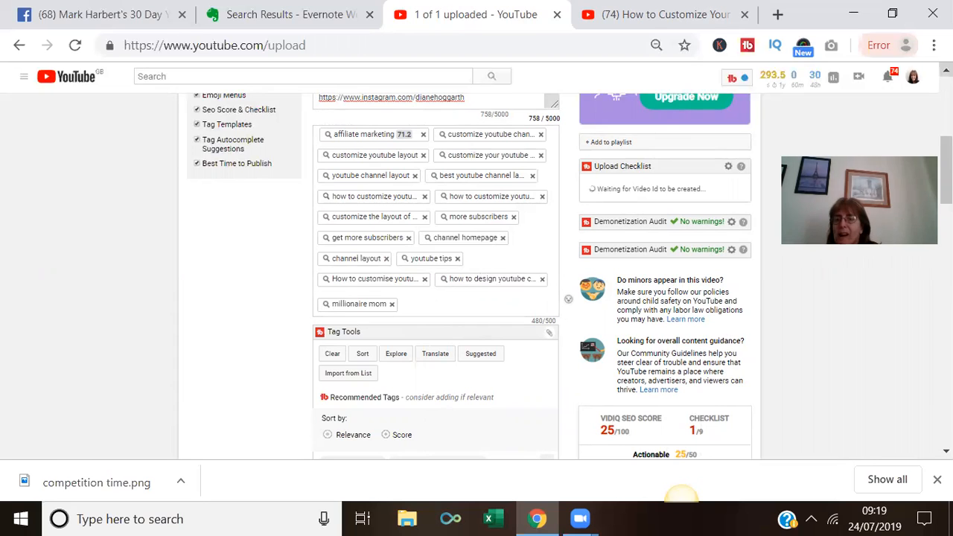
# - Check the video's visibility options, keep it Public and publish the video
pyautogui.scroll(5, 729, 337)
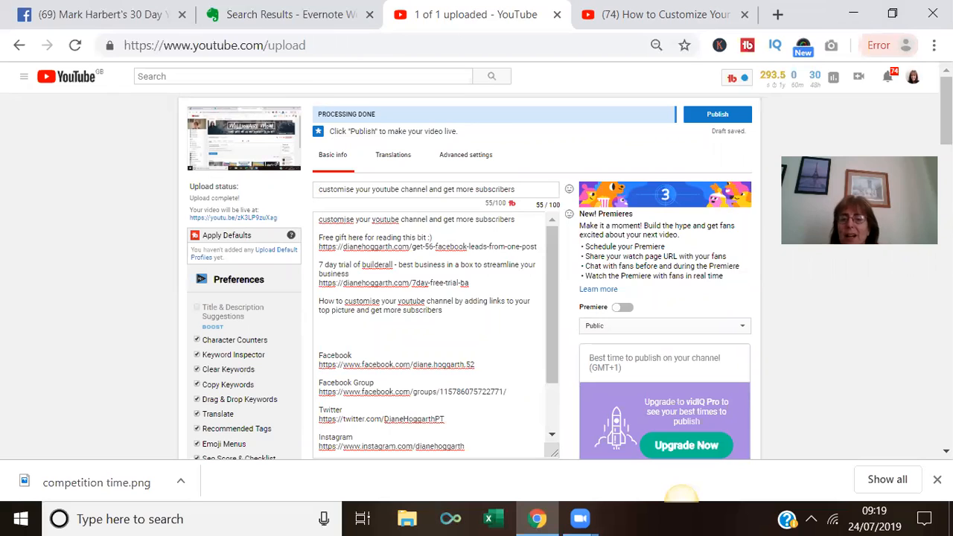
pyautogui.click(743, 326)
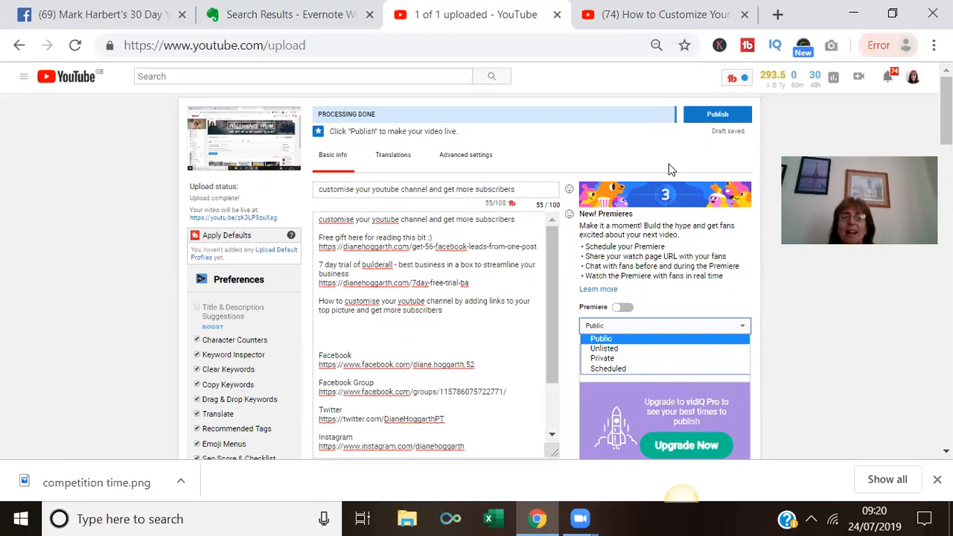
pyautogui.click(704, 116)
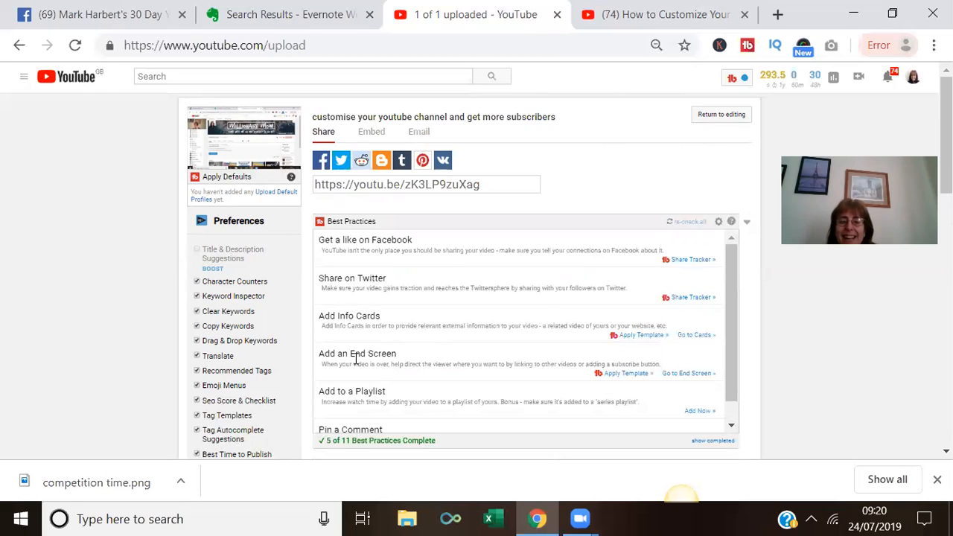
# - Open the video's end screen editor and add the playlist "how to get more youtube views 2019" as an end screen element
pyautogui.click(690, 374)
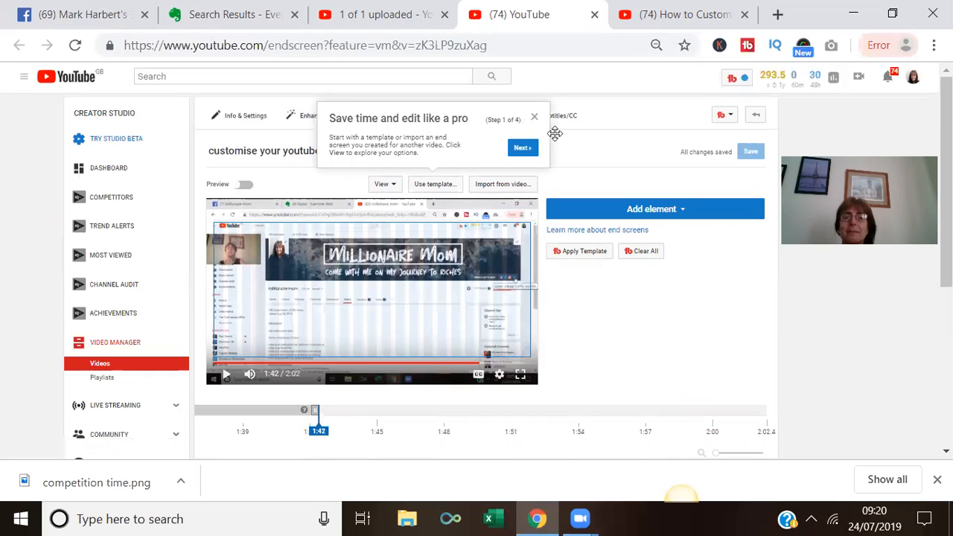
pyautogui.click(534, 119)
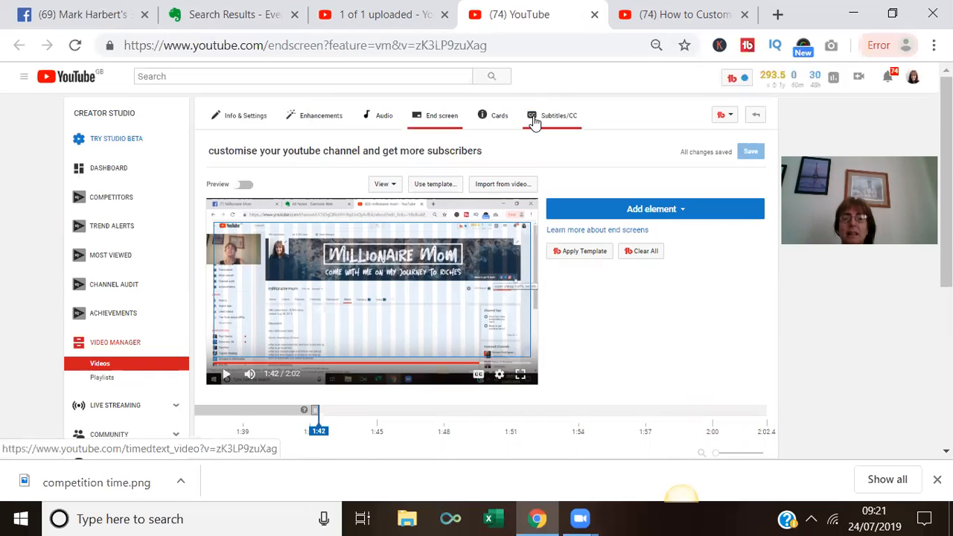
pyautogui.click(674, 215)
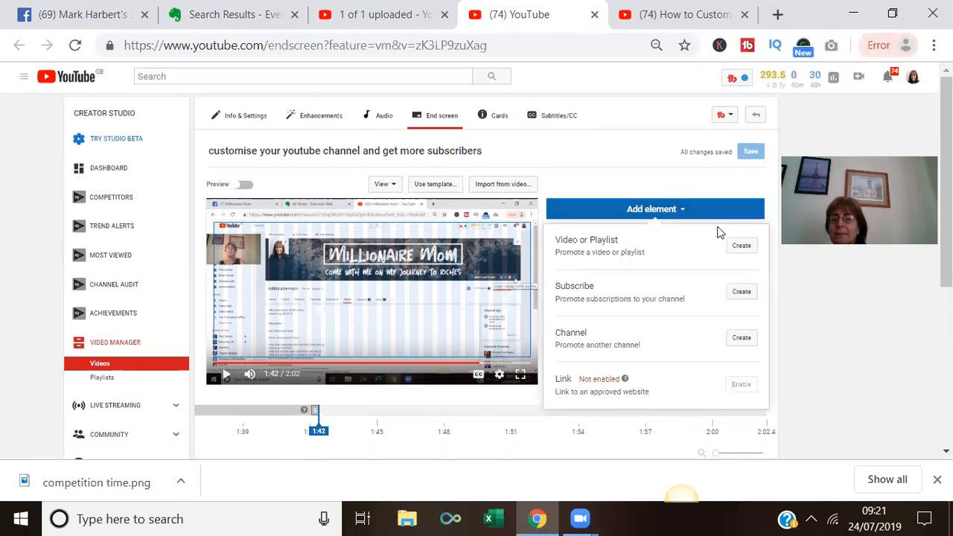
pyautogui.click(740, 248)
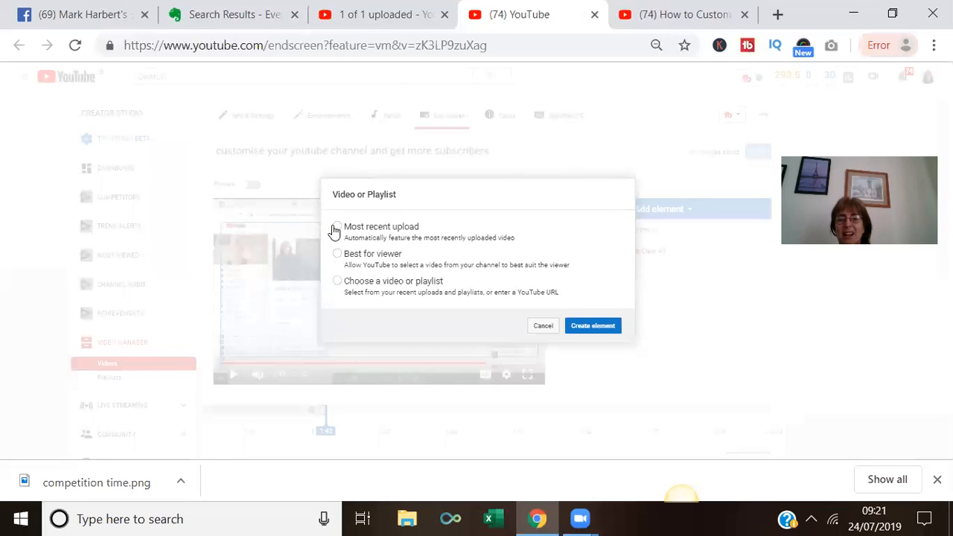
pyautogui.click(337, 281)
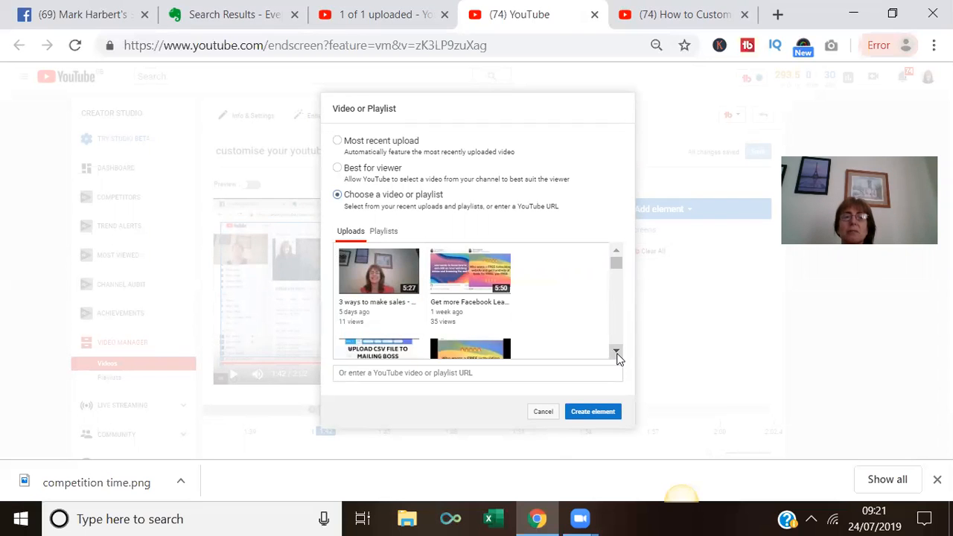
pyautogui.click(382, 233)
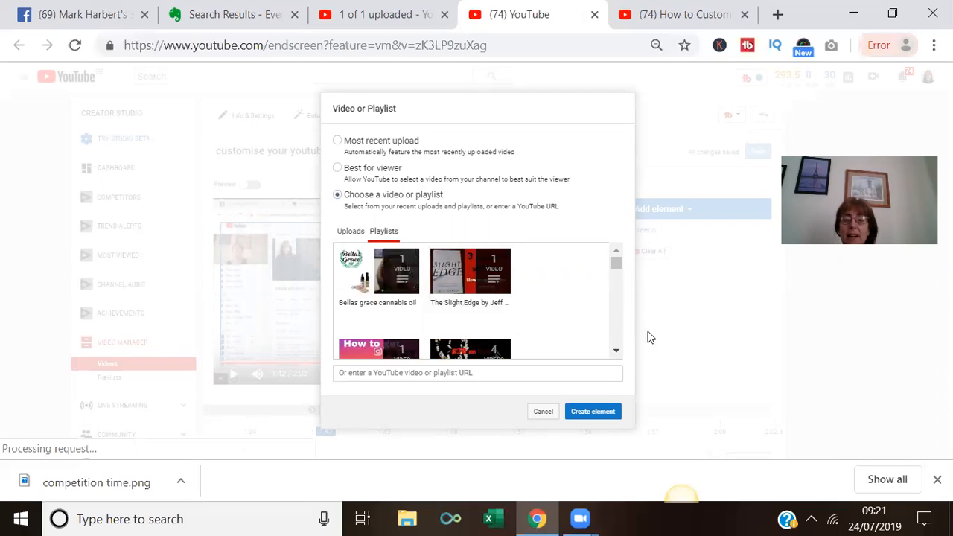
pyautogui.click(617, 354)
pyautogui.click(617, 353)
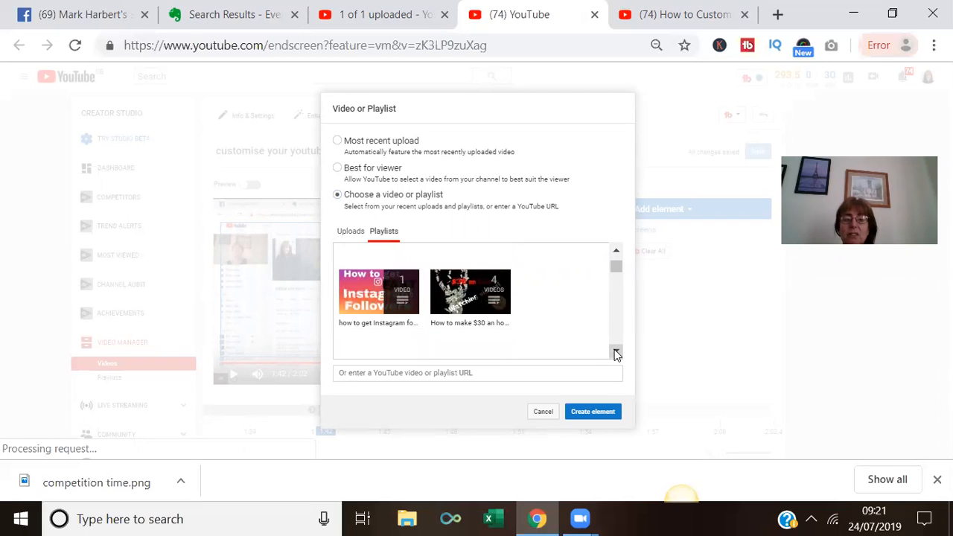
pyautogui.click(617, 353)
pyautogui.click(617, 353)
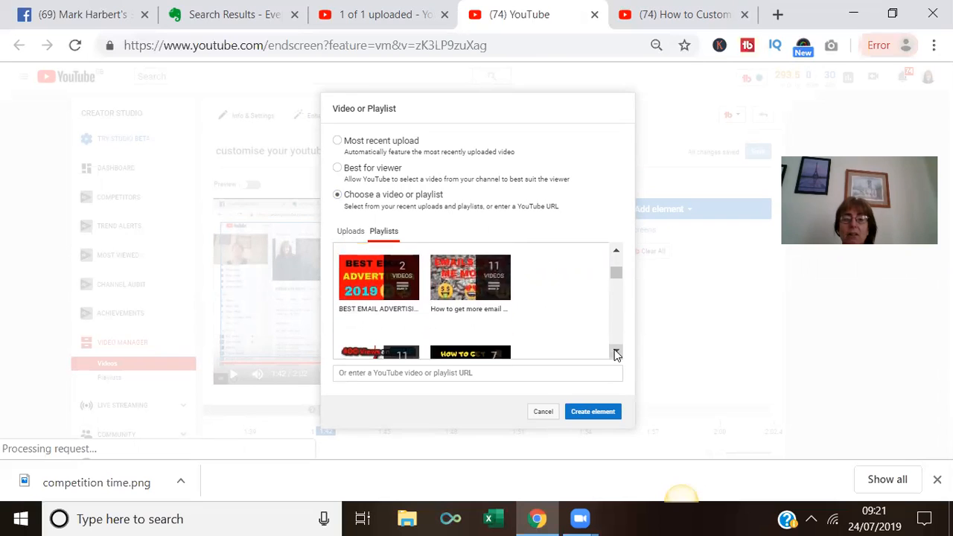
pyautogui.click(616, 354)
pyautogui.click(617, 353)
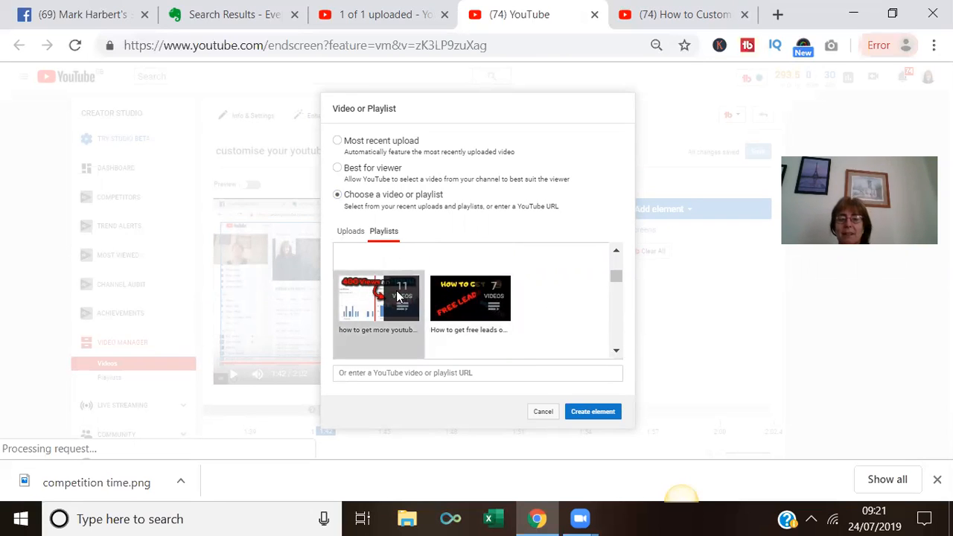
pyautogui.click(589, 413)
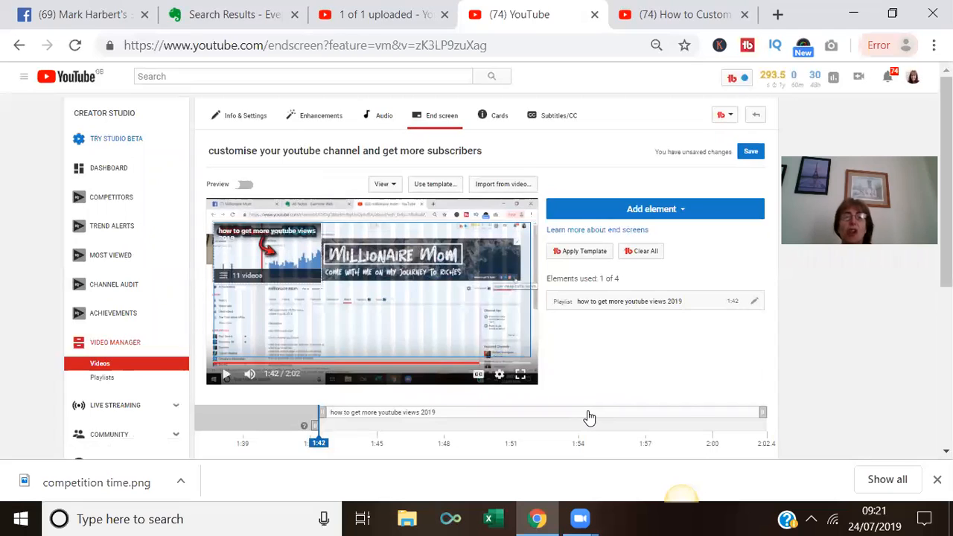
# - Add a Subscribe element to the end screen, place it in the lower-right area of the video frame, and save the end screen
pyautogui.click(692, 210)
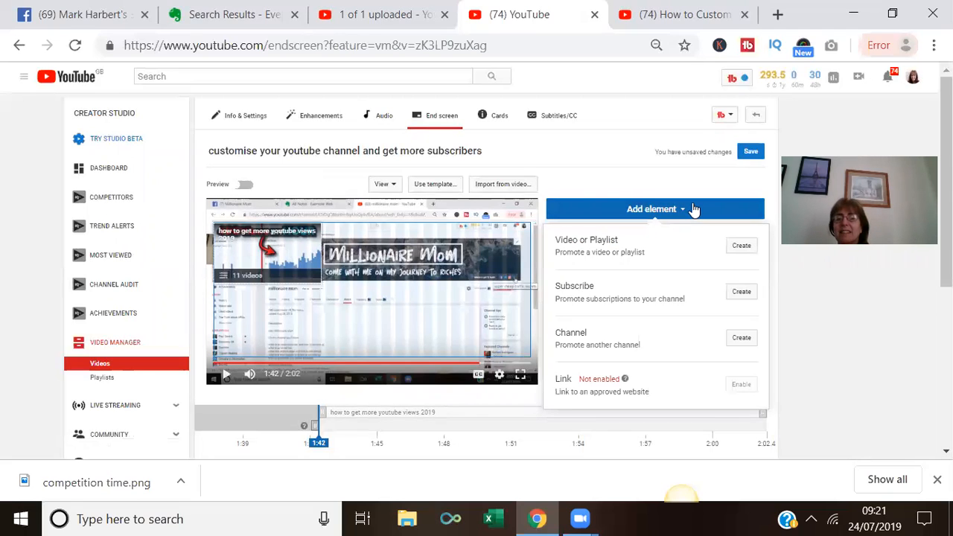
pyautogui.click(742, 292)
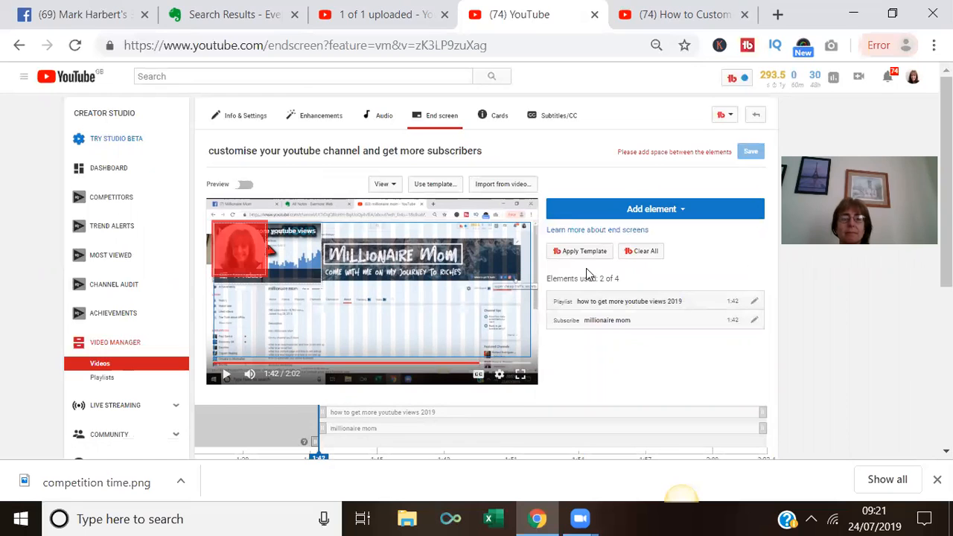
pyautogui.moveTo(245, 243); pyautogui.dragTo(477, 321)
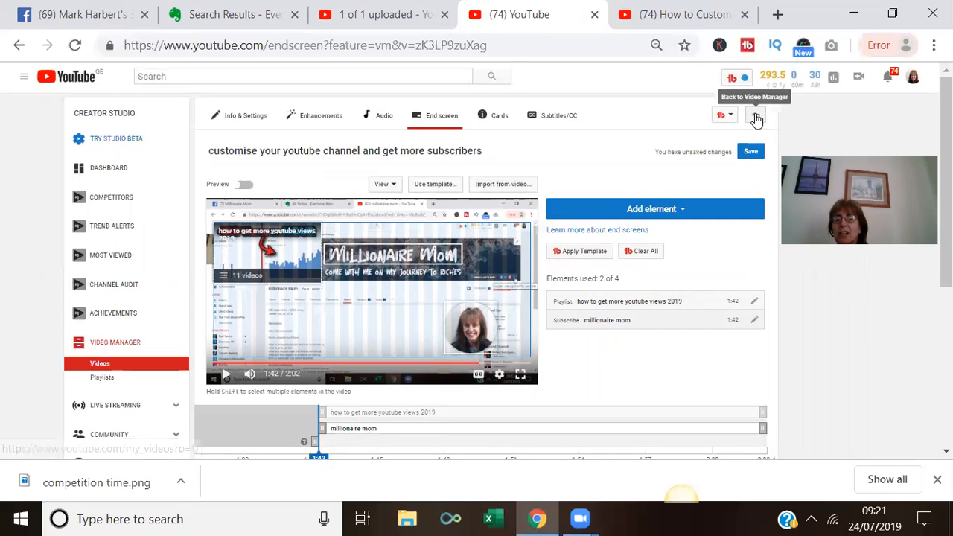
pyautogui.click(750, 151)
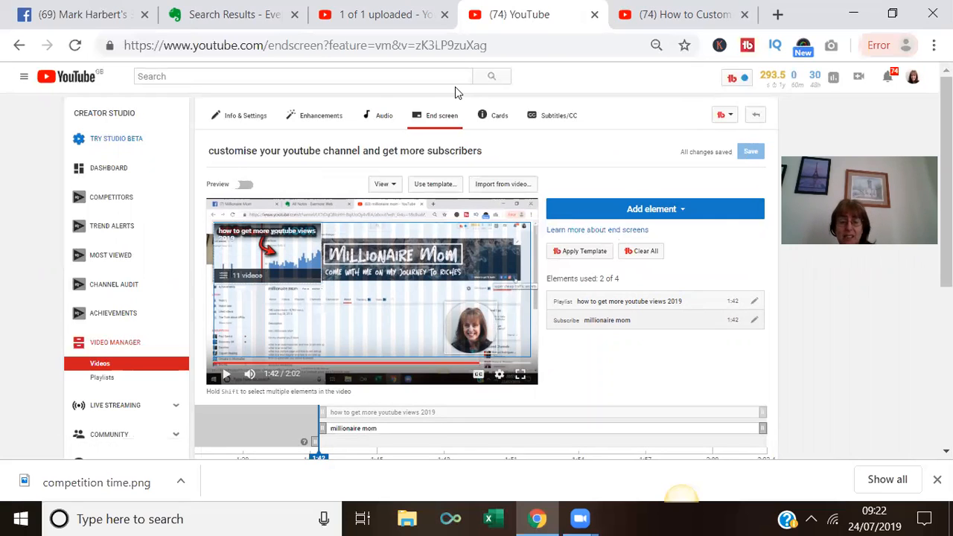
# - Review the video's info and settings, including its tags, remaining best practices and SEO checklist
pyautogui.click(232, 121)
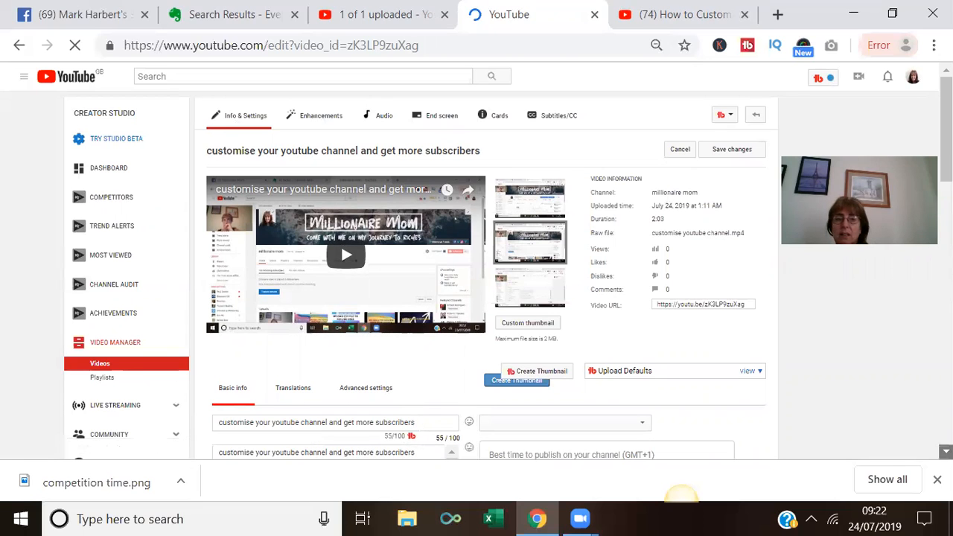
pyautogui.click(946, 451)
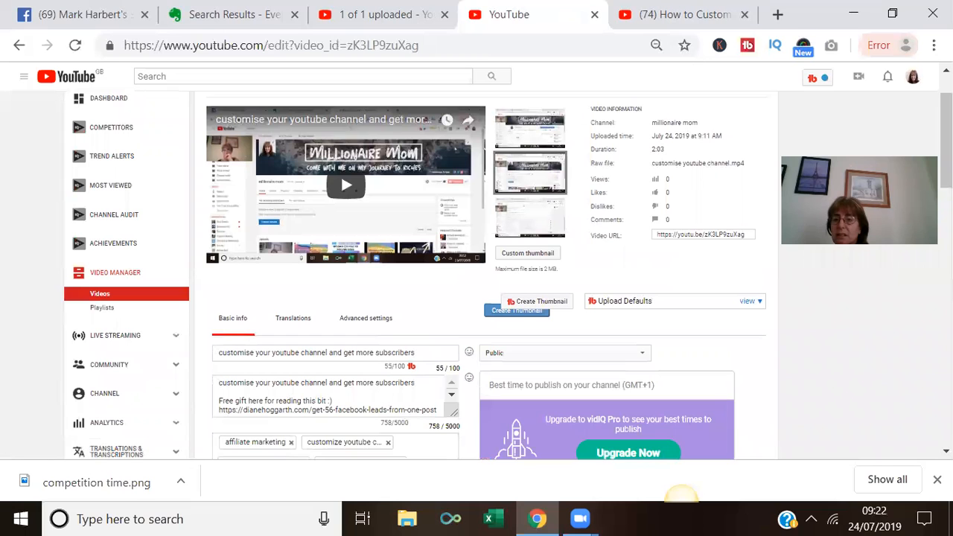
pyautogui.click(947, 451)
pyautogui.click(947, 452)
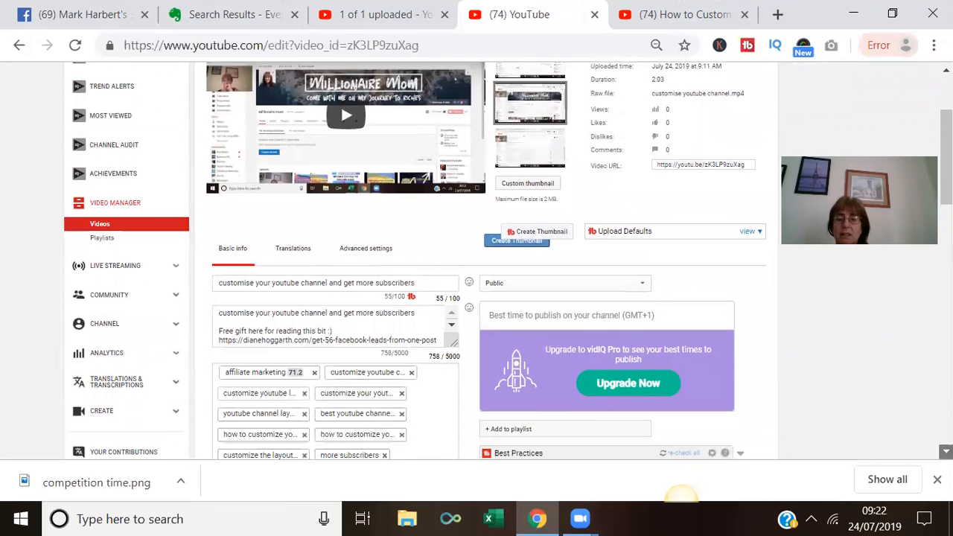
pyautogui.click(947, 451)
pyautogui.click(947, 451)
pyautogui.click(947, 451)
pyautogui.click(947, 451)
pyautogui.click(946, 451)
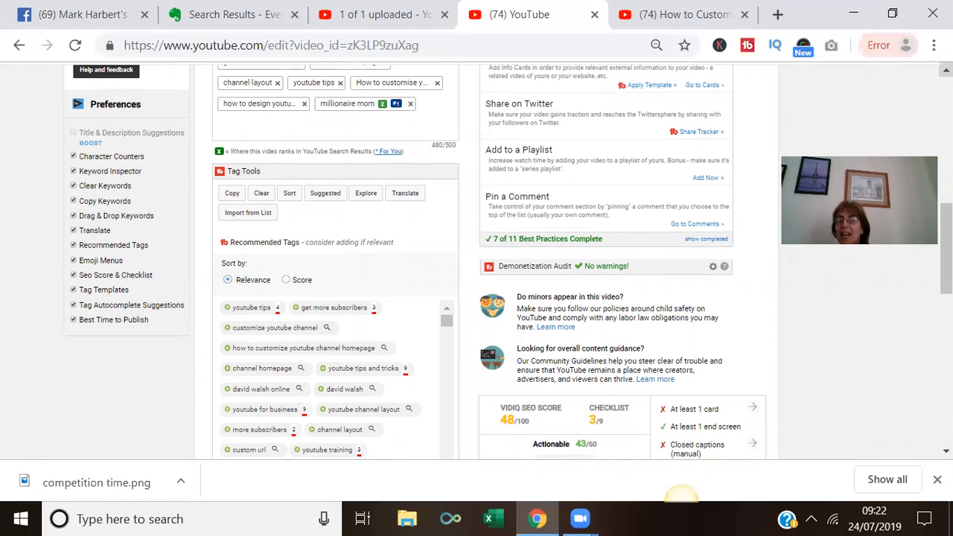
pyautogui.scroll(10, 491, 261)
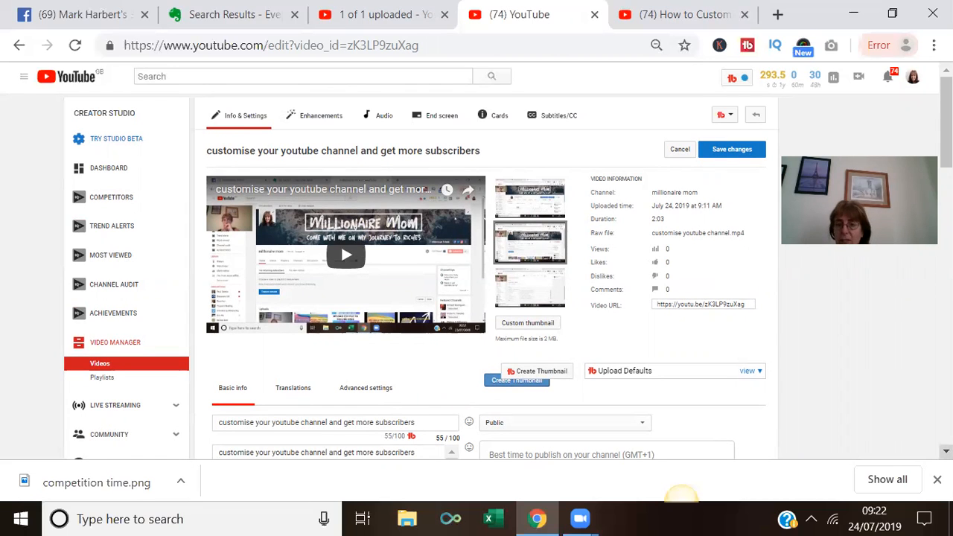
# - Mark the video as shared on Facebook and Twitter in the Share Tracker
pyautogui.scroll(-4, 476, 261)
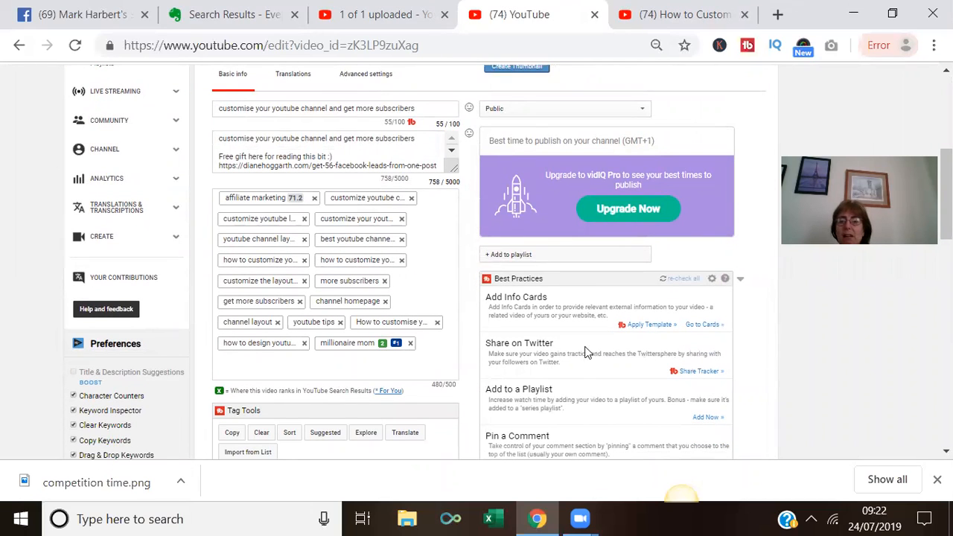
pyautogui.click(704, 372)
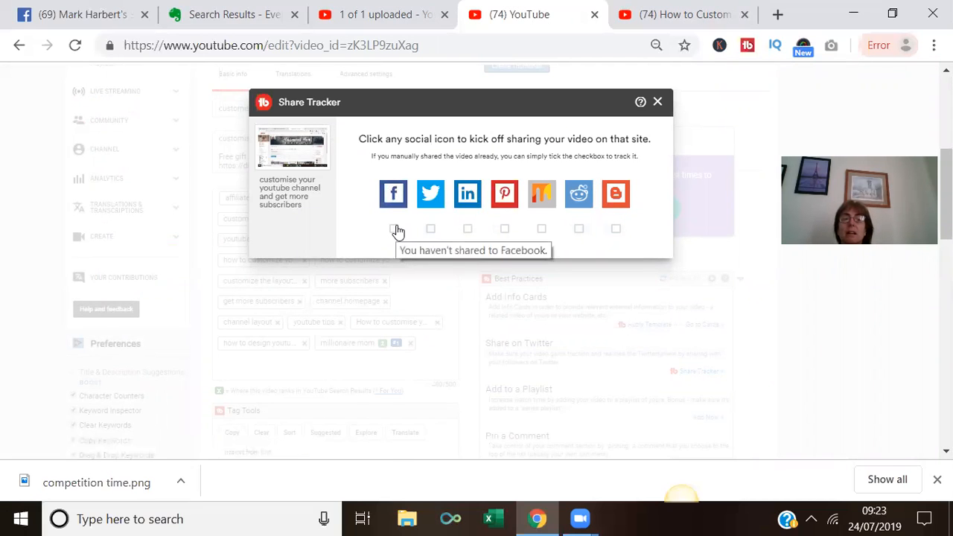
pyautogui.click(431, 229)
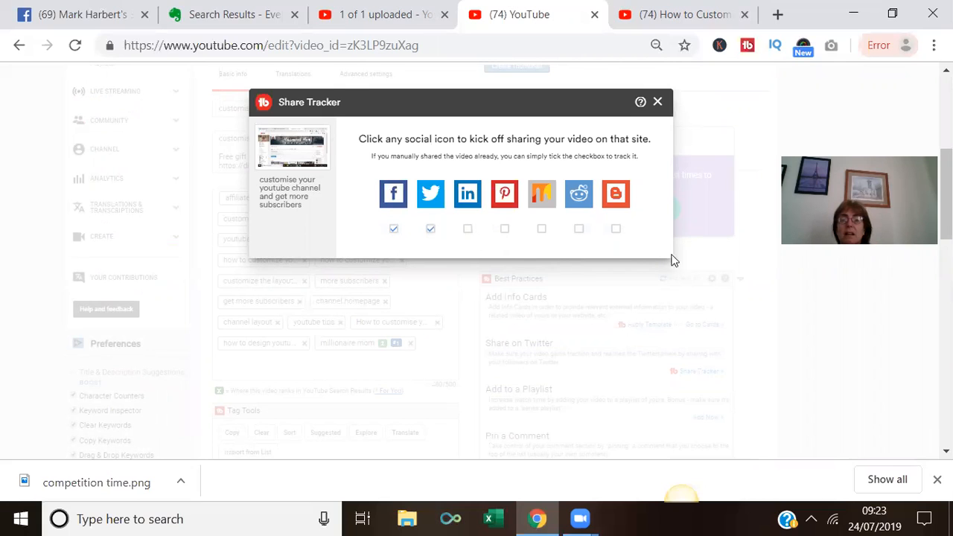
pyautogui.click(657, 104)
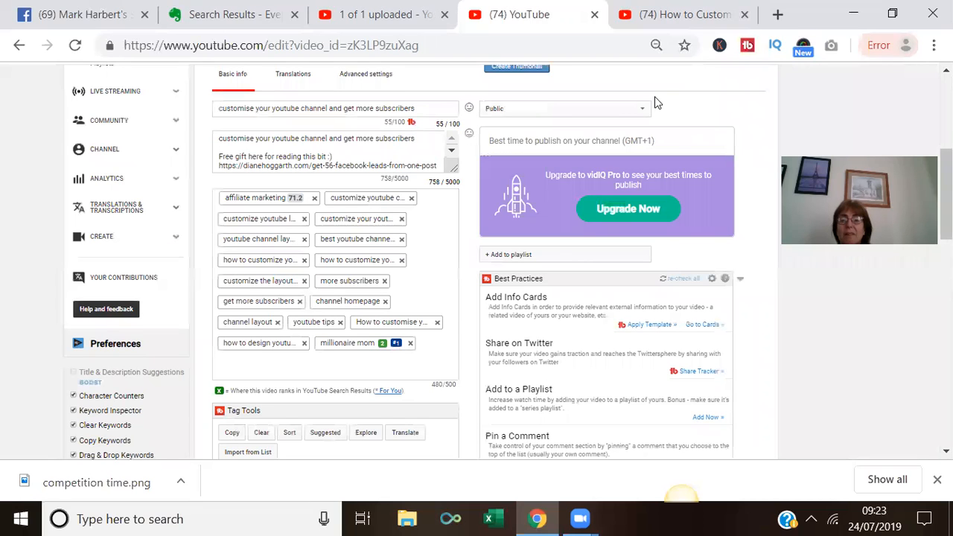
# - View the millionaire mom channel page from the dashboard, pause its intro video and examine the recent uploads
pyautogui.scroll(4, 476, 261)
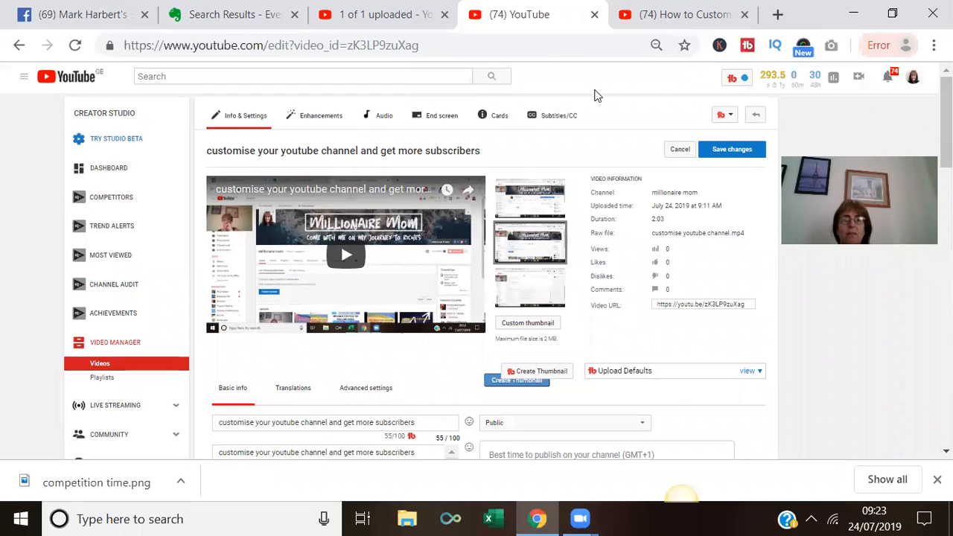
pyautogui.click(103, 170)
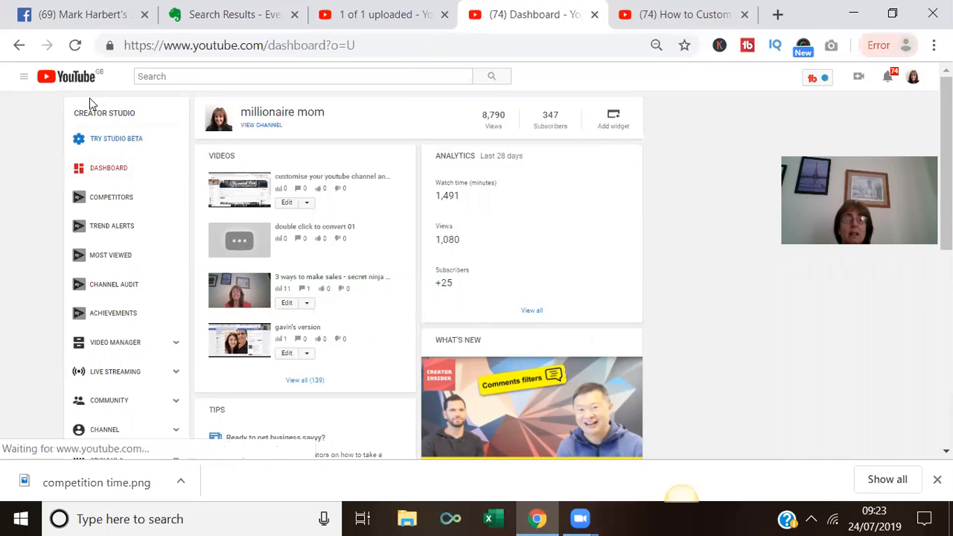
pyautogui.click(271, 128)
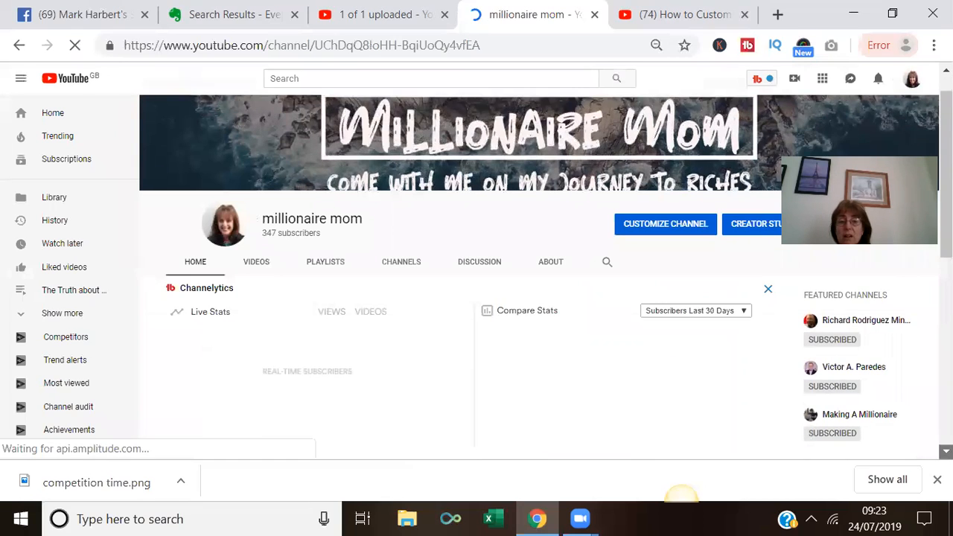
pyautogui.click(946, 452)
pyautogui.click(946, 452)
pyautogui.click(945, 451)
pyautogui.click(946, 452)
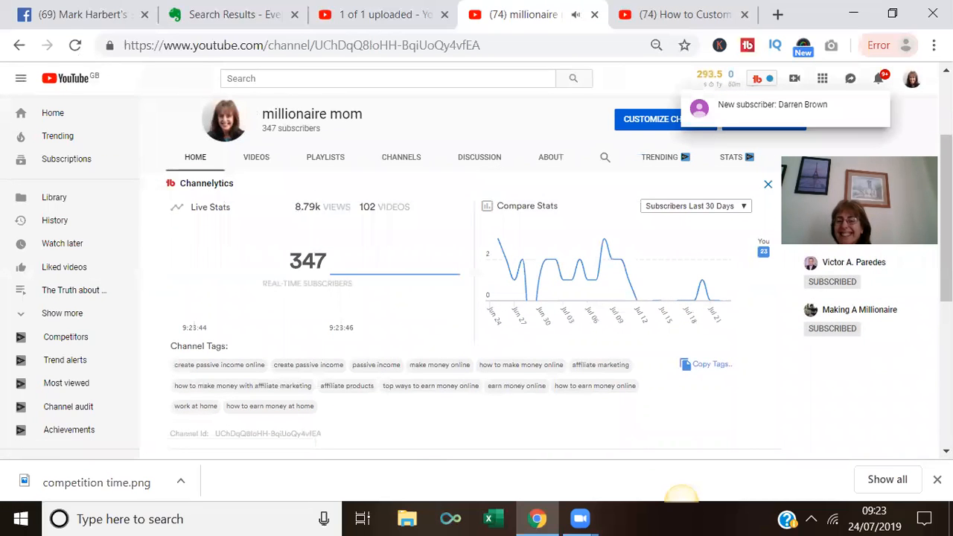
pyautogui.click(945, 452)
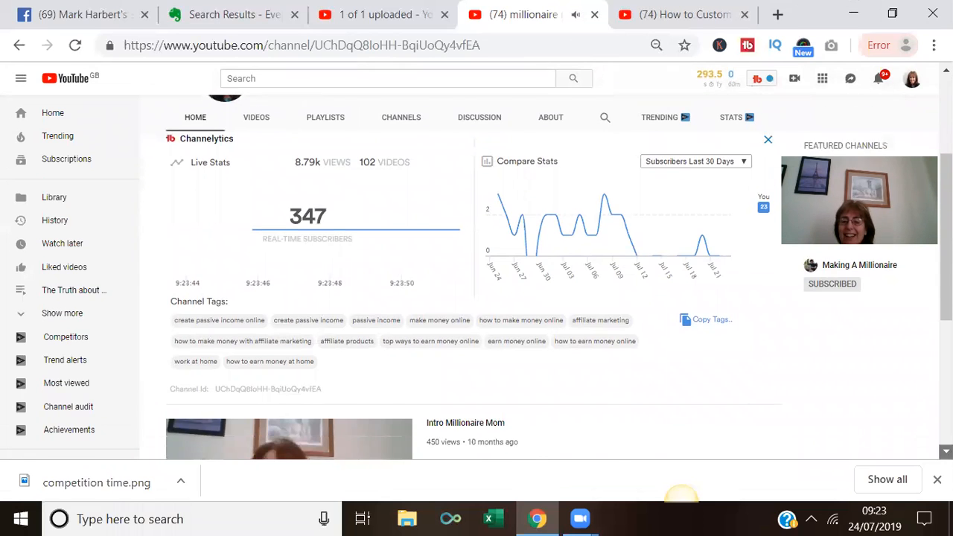
pyautogui.scroll(-3, 273, 327)
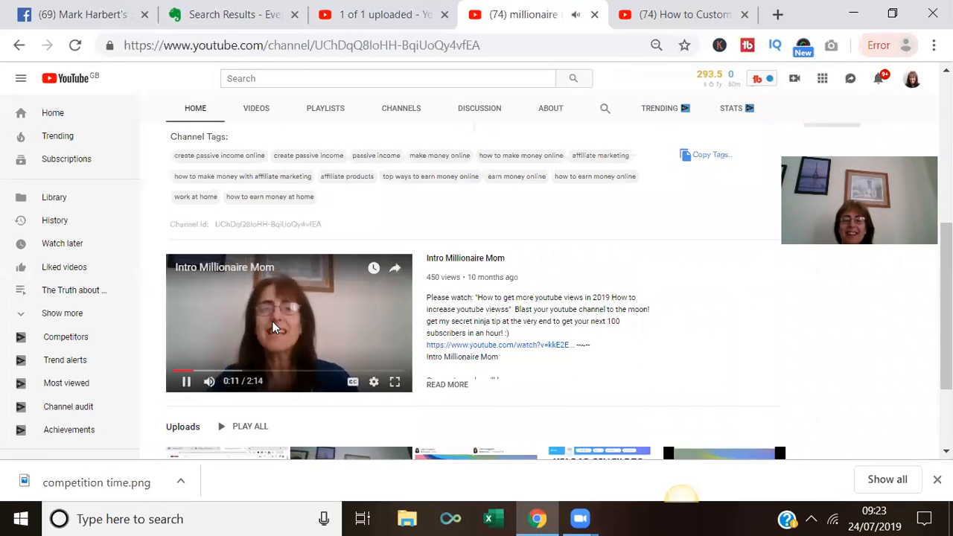
pyautogui.click(273, 328)
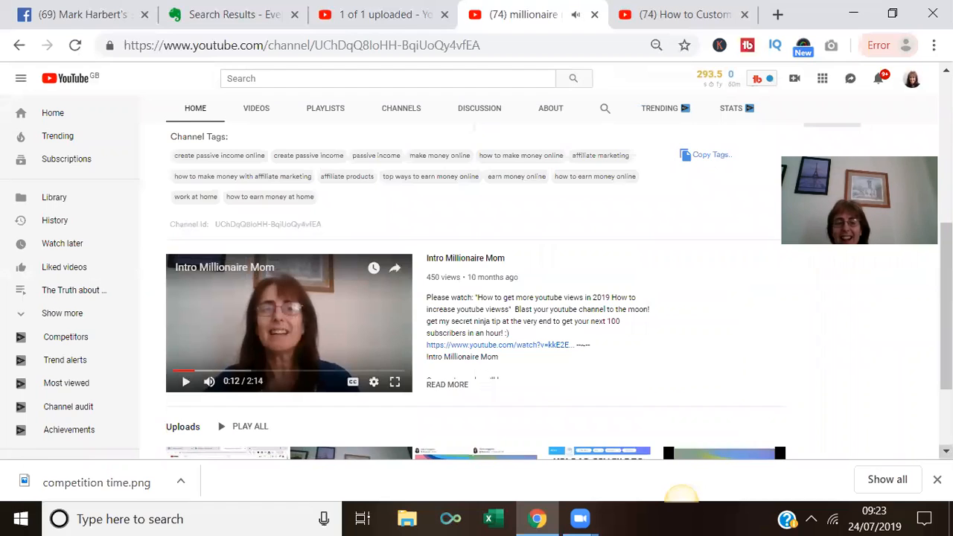
pyautogui.scroll(-2, 876, 445)
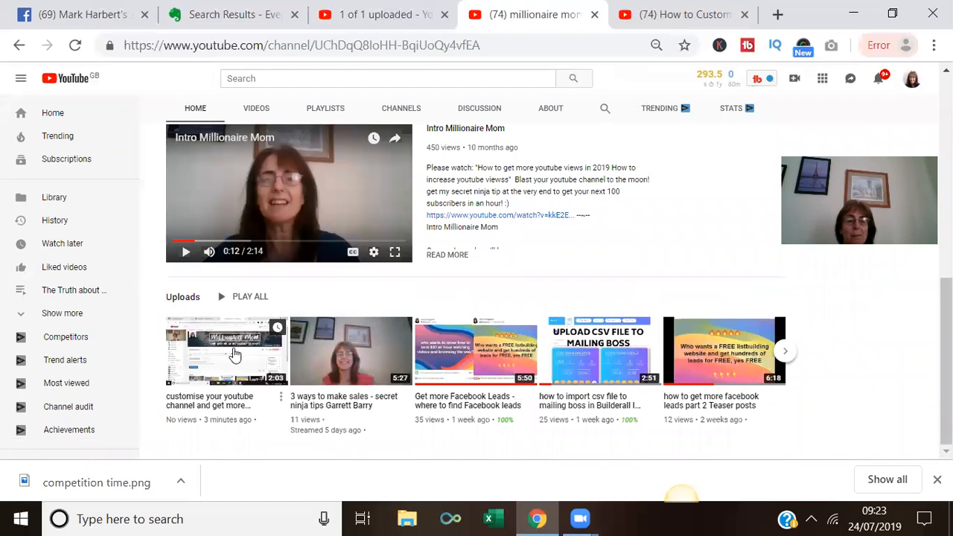
# - Open the newly uploaded "customise your youtube channel" video and share it to the Facebook News Feed as a public post
pyautogui.click(231, 355)
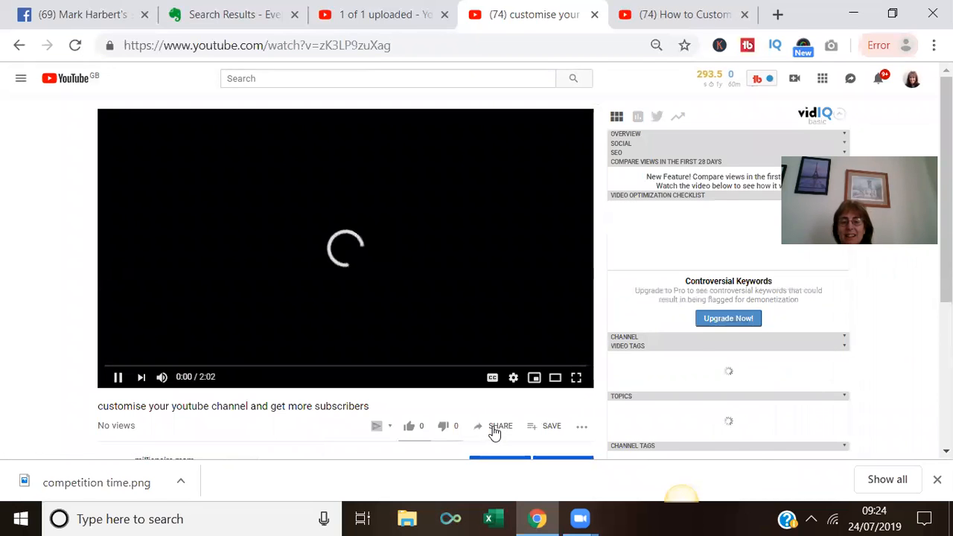
pyautogui.click(495, 428)
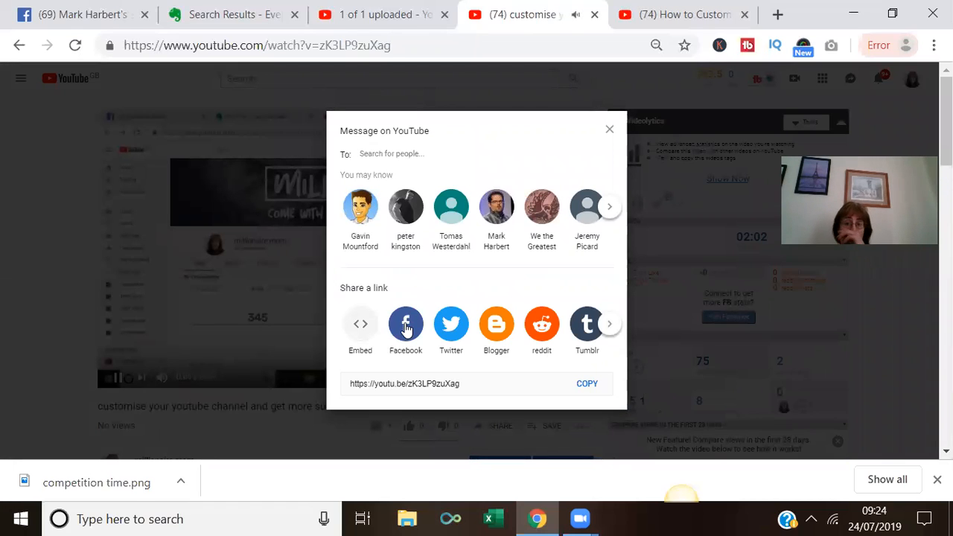
pyautogui.click(406, 325)
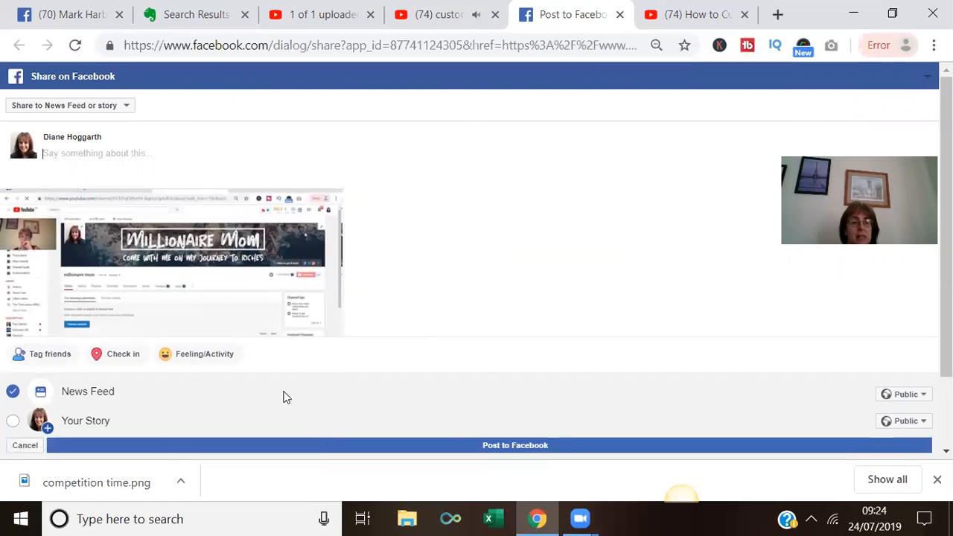
pyautogui.click(513, 447)
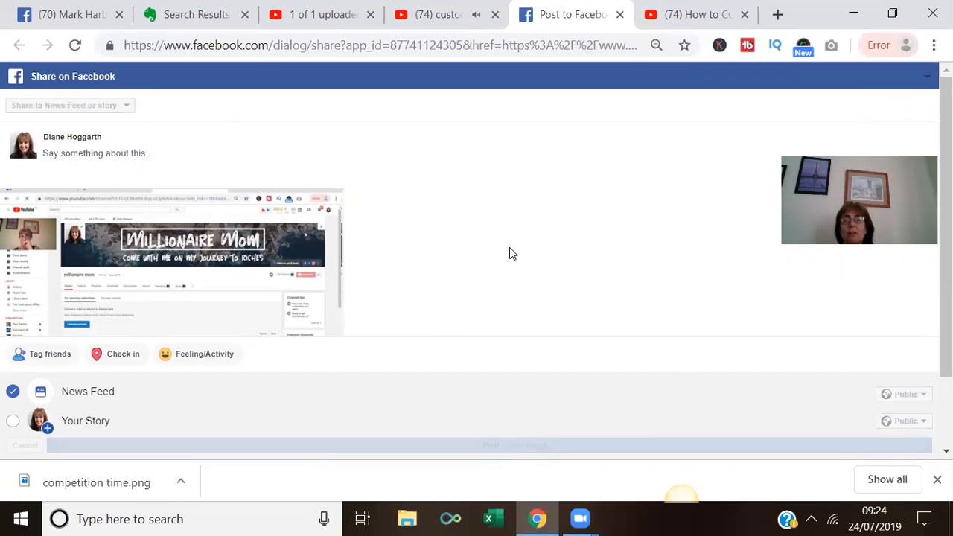
# - Open a Twitter share of the video, close YouTube's sharing dialog, pause the video and return to the tweet draft
pyautogui.click(442, 13)
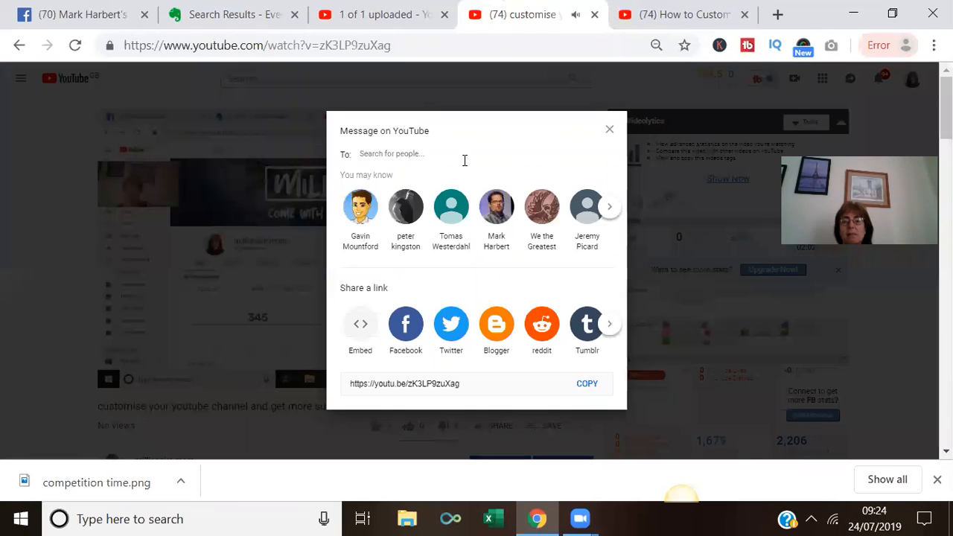
pyautogui.click(450, 325)
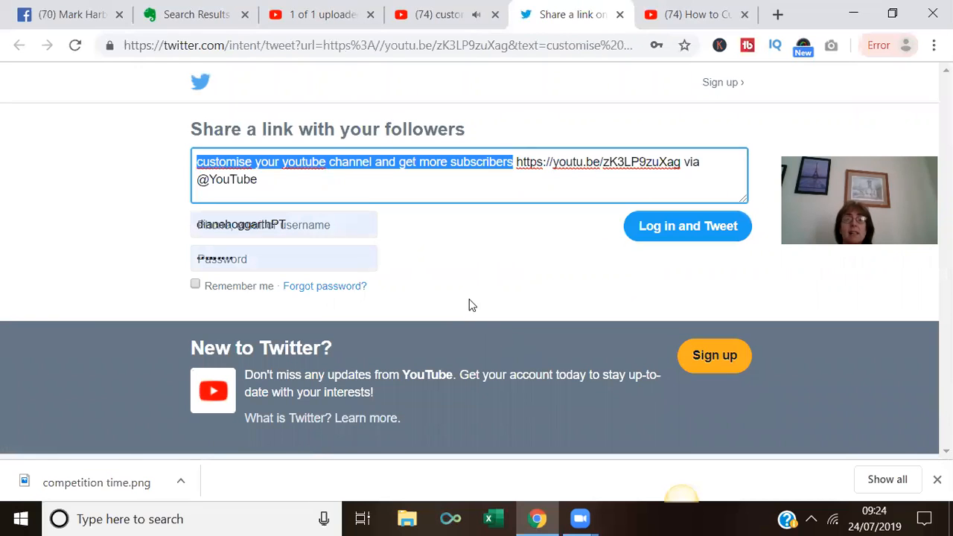
pyautogui.click(446, 21)
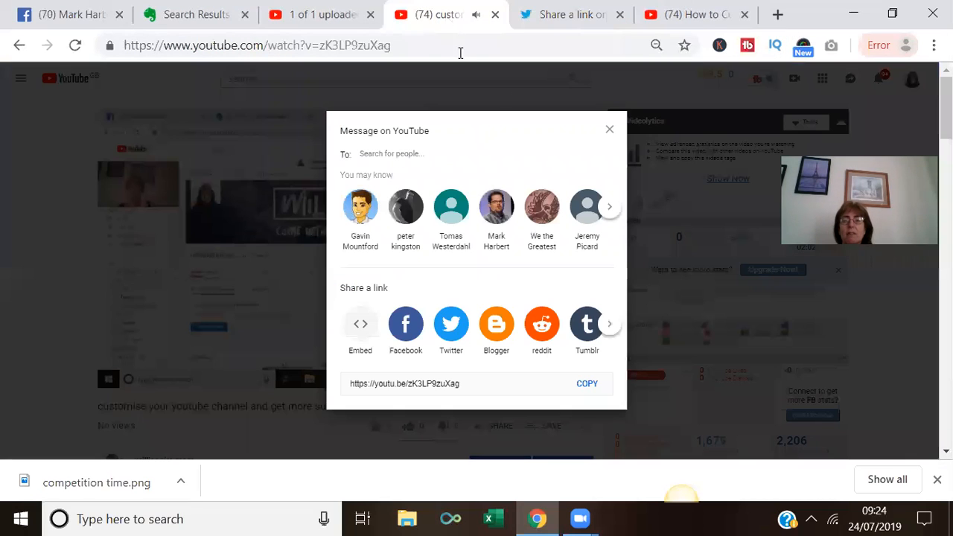
pyautogui.click(608, 132)
pyautogui.click(351, 260)
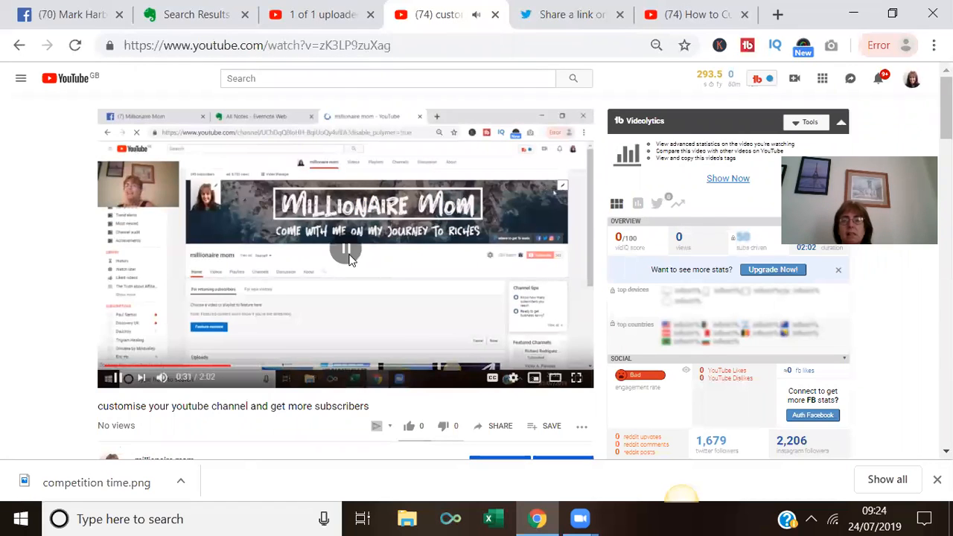
pyautogui.click(560, 19)
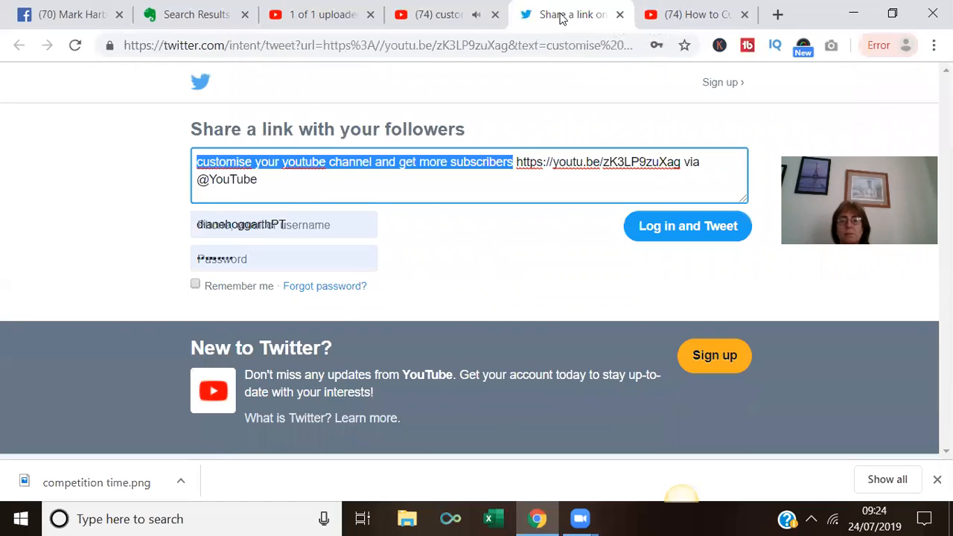
# - Turn the opening words of the tweet into the hashtag "#customiseyoutubechannel", dropping the word "your"
pyautogui.click(286, 160)
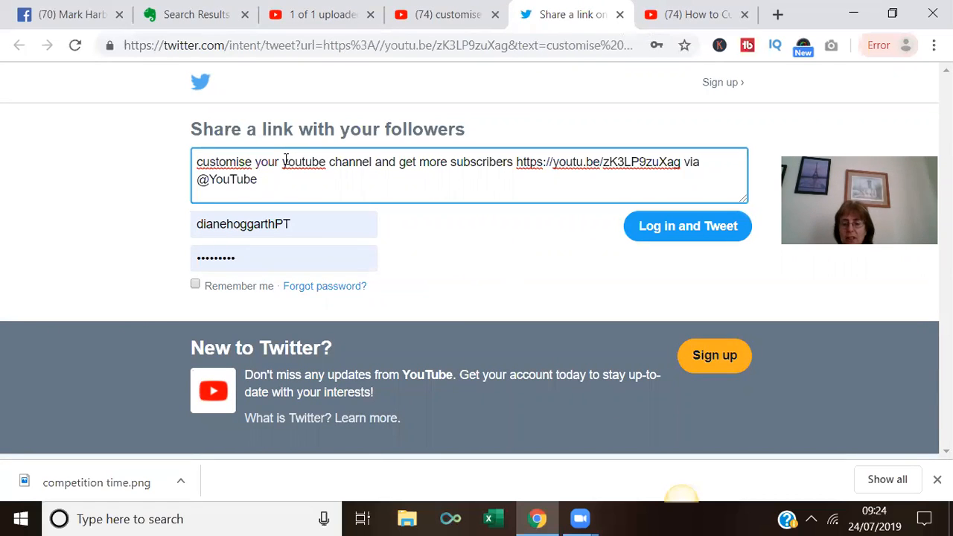
pyautogui.press('BackSpace')
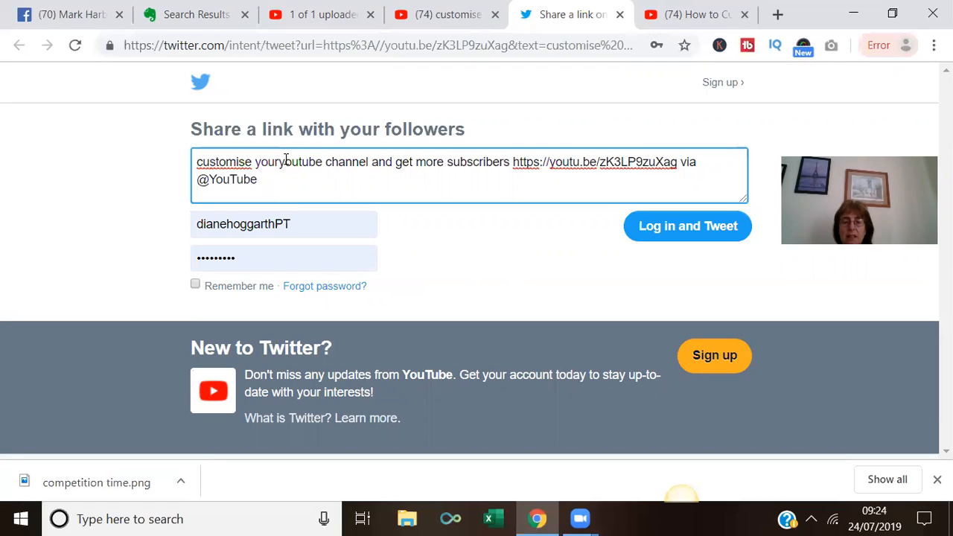
pyautogui.press('BackSpace')
pyautogui.press('BackSpace')
pyautogui.press('BackSpace')
pyautogui.press('BackSpace')
pyautogui.press('BackSpace')
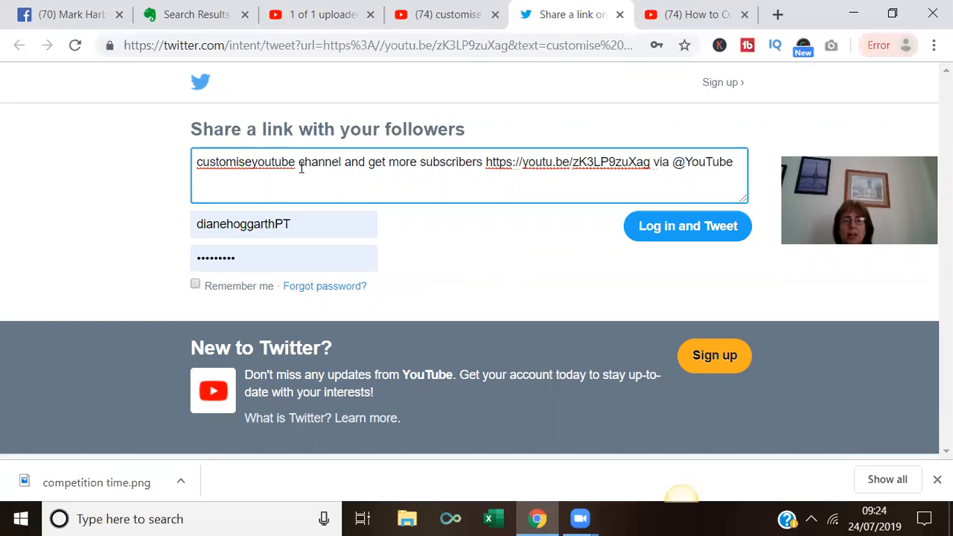
pyautogui.click(300, 164)
pyautogui.press('BackSpace')
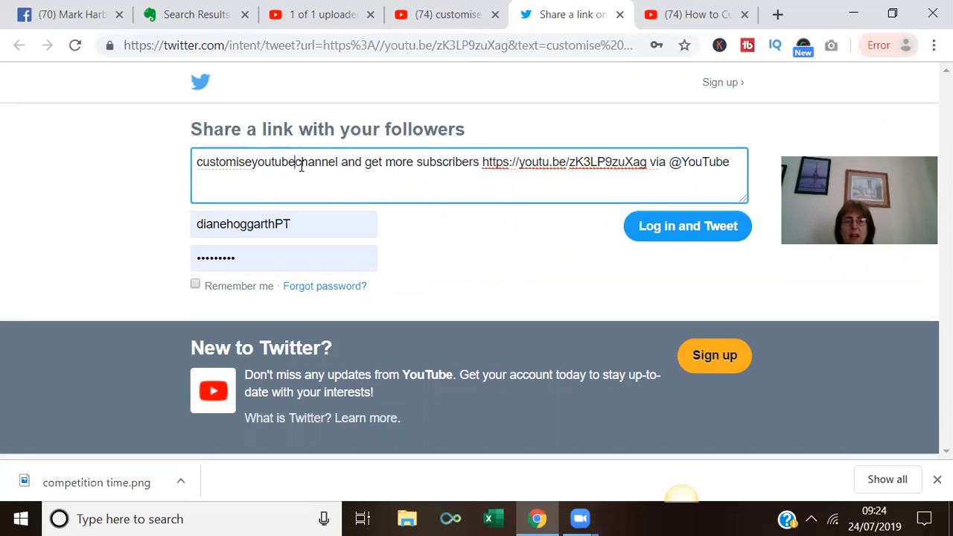
pyautogui.click(196, 162)
pyautogui.write('#')
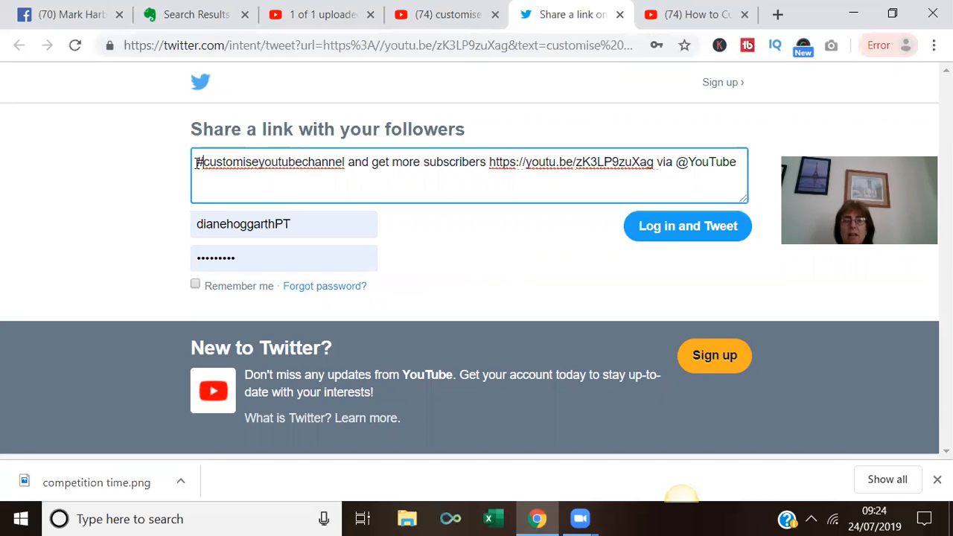
# - Turn "get more subscribers" in the tweet into the hashtag "#getmoreyoutubesubscribers", adding the word "youtube"
pyautogui.click(423, 162)
pyautogui.press('BackSpace')
pyautogui.press('Left')
pyautogui.press('Left')
pyautogui.press('Left')
pyautogui.press('Left')
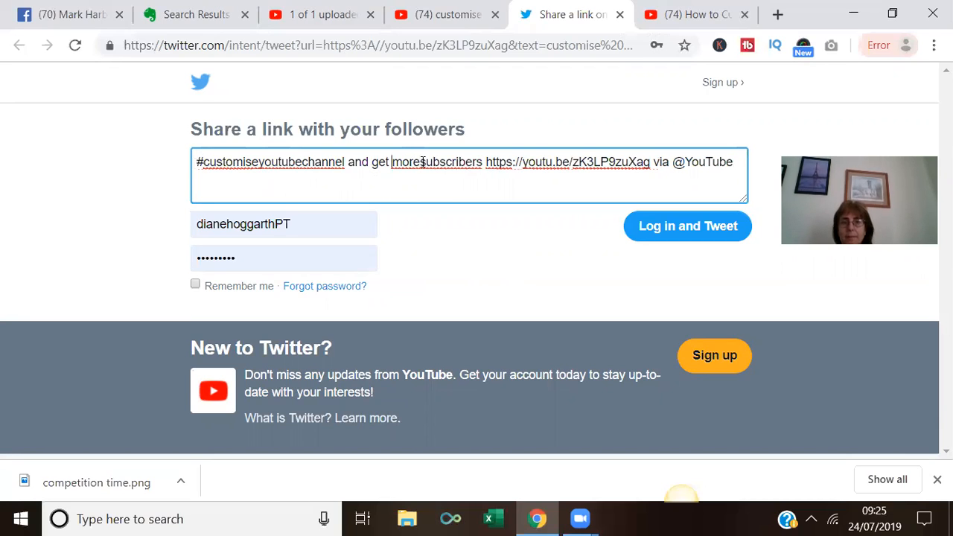
pyautogui.press('BackSpace')
pyautogui.press('Left')
pyautogui.press('Left')
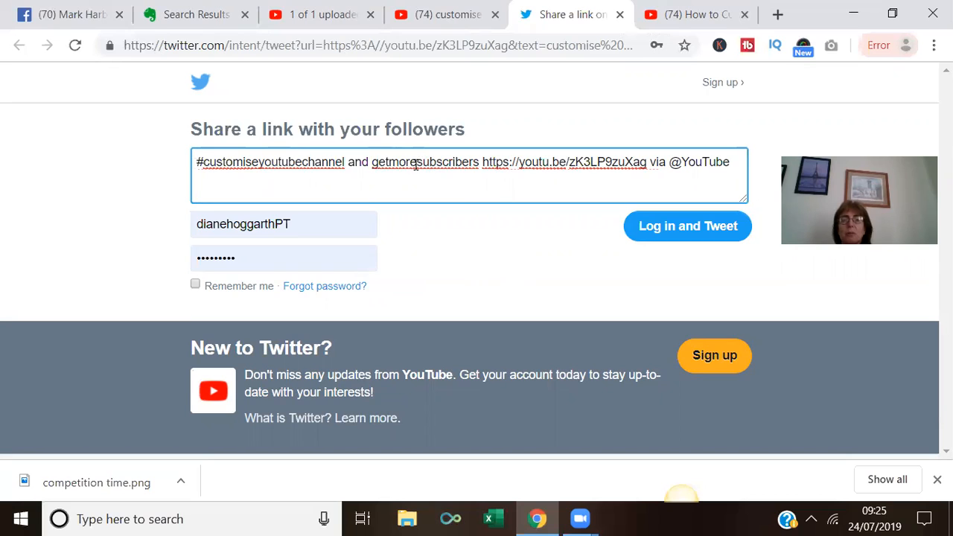
pyautogui.write('youtueb')
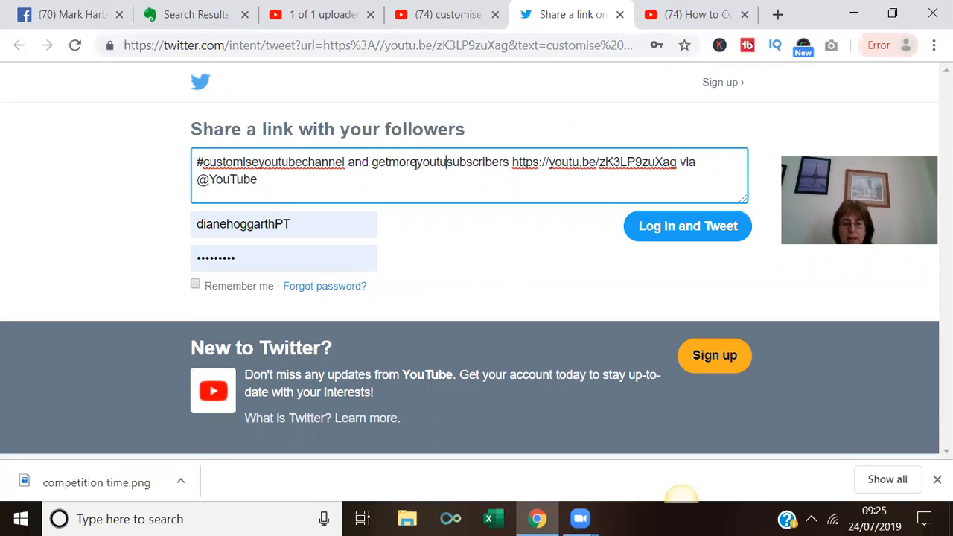
pyautogui.press('BackSpace')
pyautogui.press('BackSpace')
pyautogui.write('be')
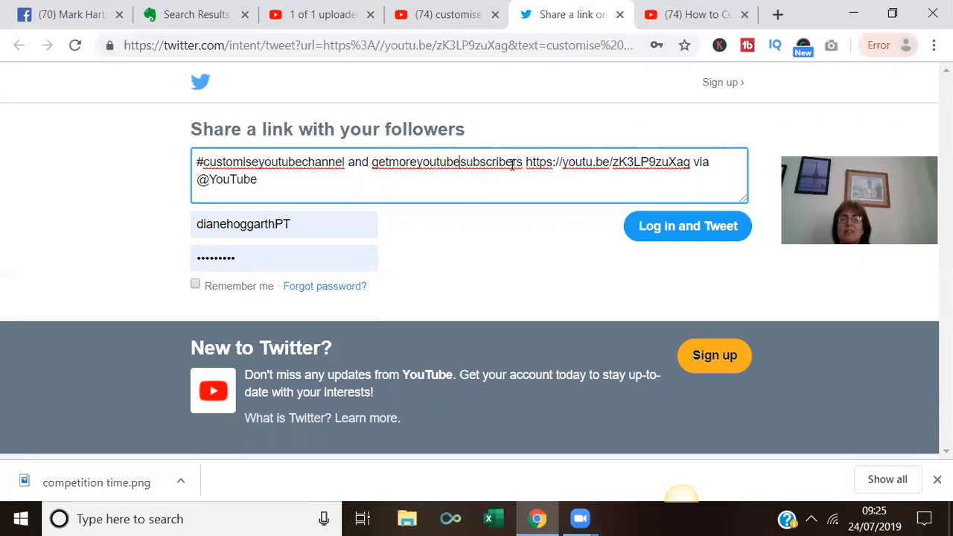
pyautogui.click(372, 162)
pyautogui.write('#')
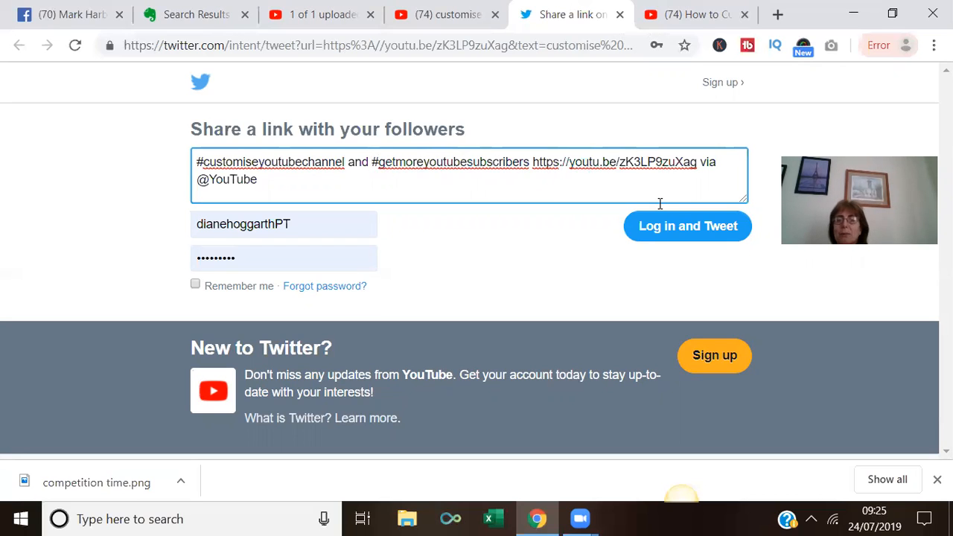
# - Log in to Twitter with the prefilled account details to post the tweet, and close the Twitter page
pyautogui.click(674, 231)
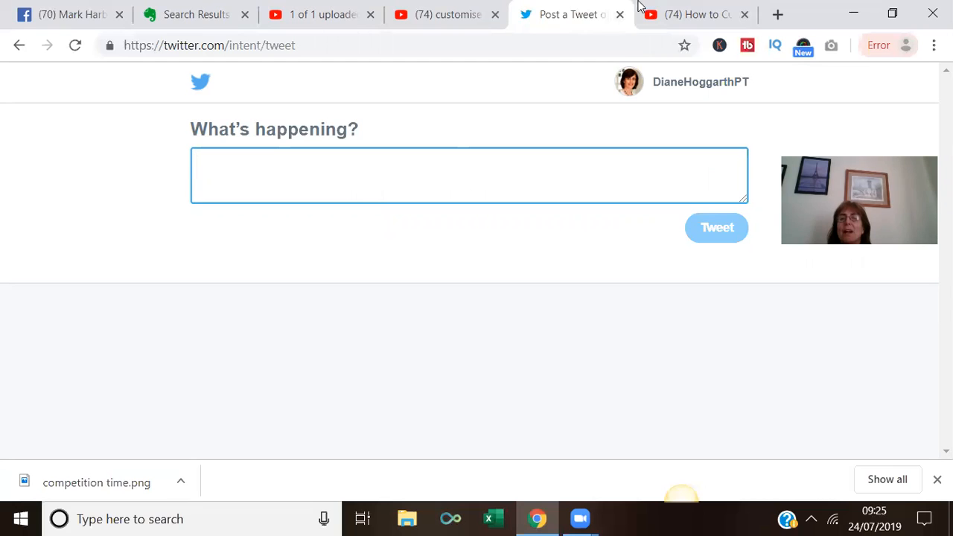
pyautogui.click(619, 15)
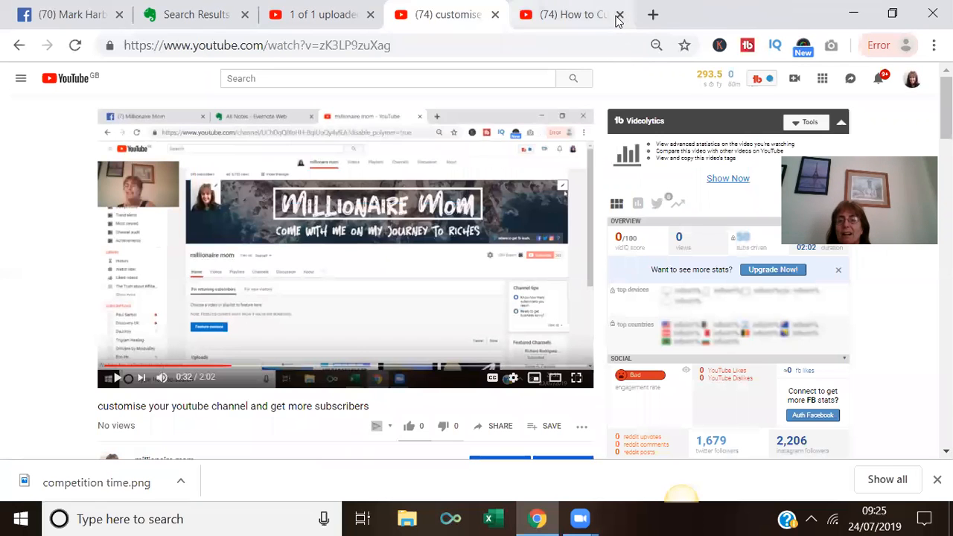